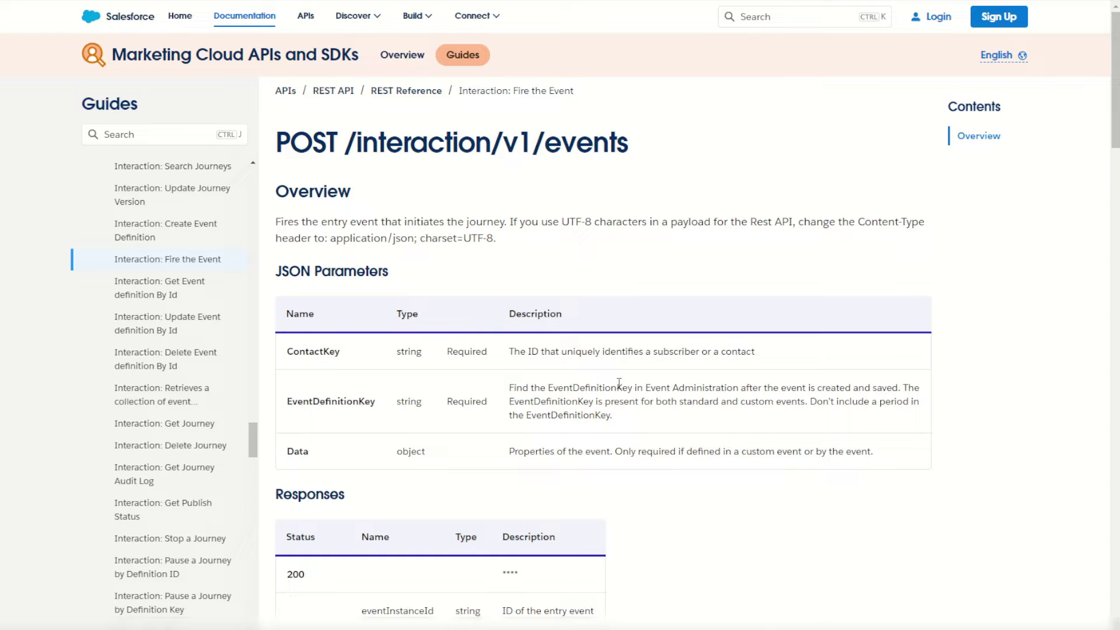
Review the Fire the Event ContactKey, EventDefinitionKey and Data parameter descriptions.
scroll(607, 375, "down", 2)
left_click_drag(509, 215, 645, 217)
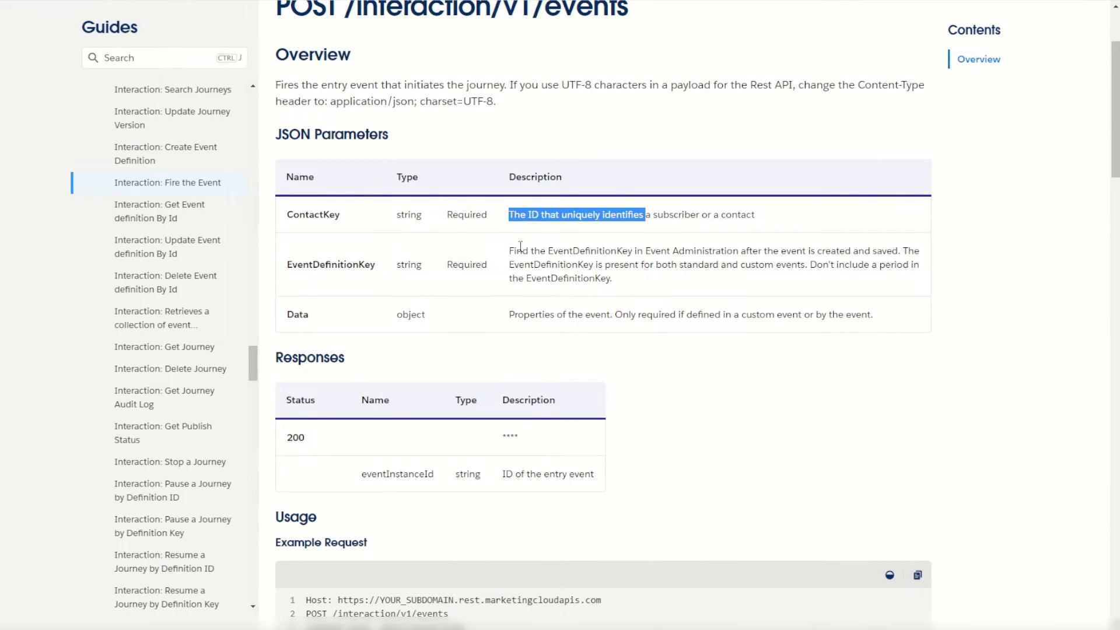
left_click_drag(520, 248, 636, 251)
left_click_drag(286, 313, 725, 319)
scroll(716, 381, "down", 1)
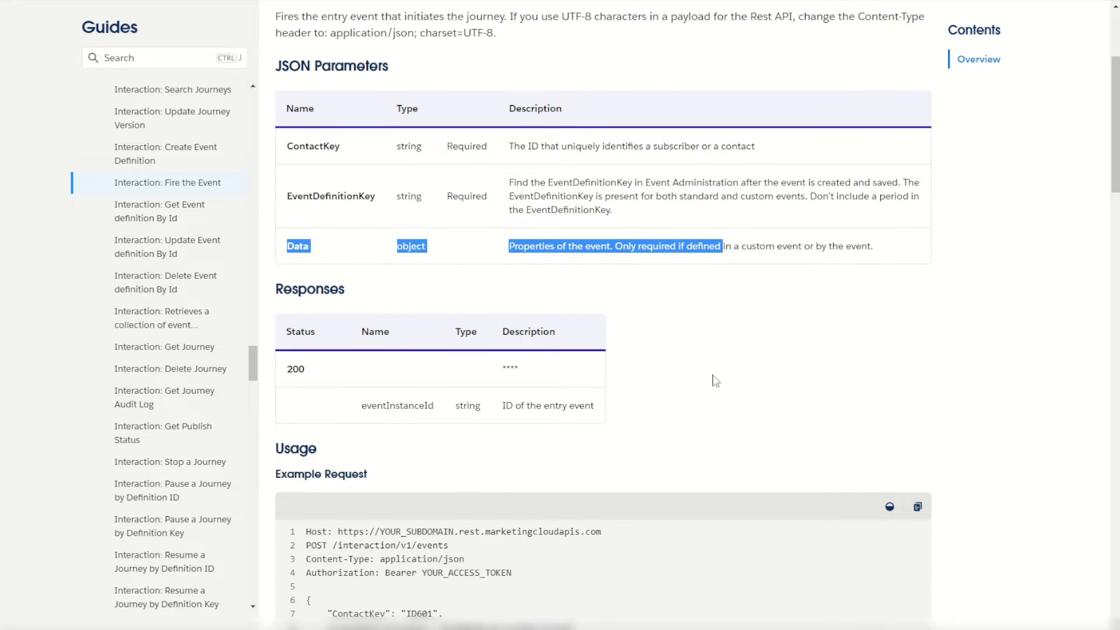
left_click(716, 381)
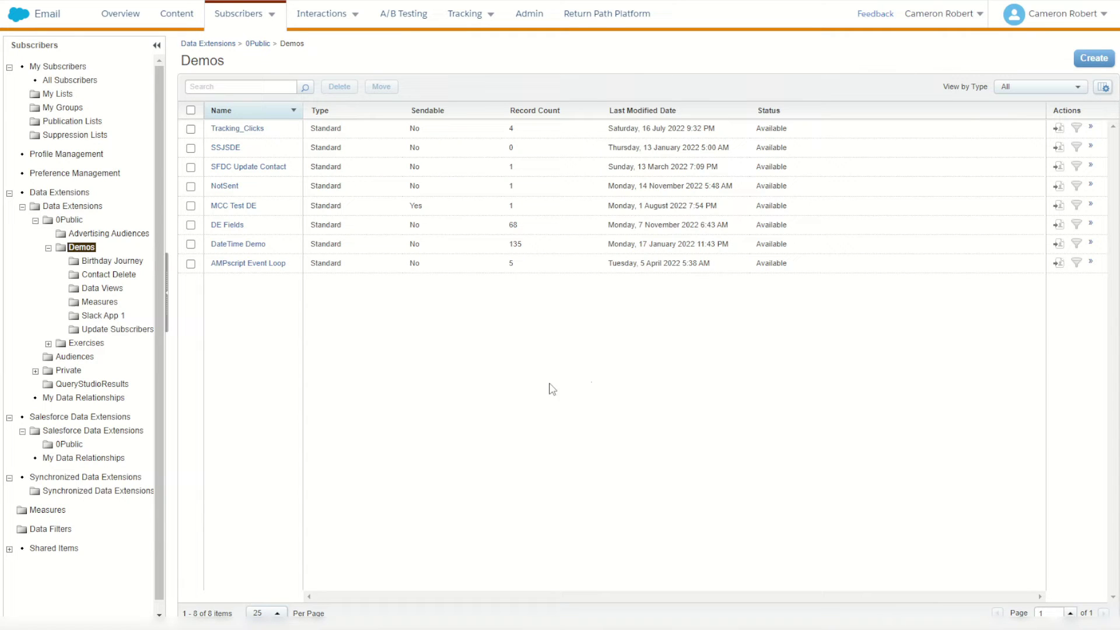
Start a new data extension from the TriggeredSendDataExtension template.
left_click(1099, 60)
left_click(671, 321)
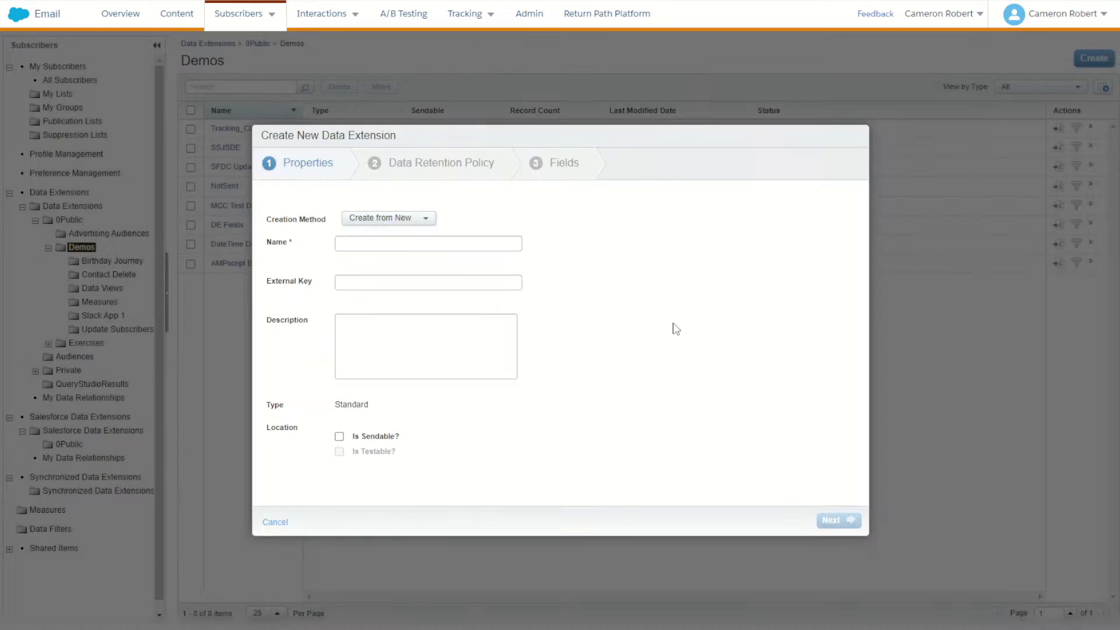
left_click(422, 221)
left_click(414, 264)
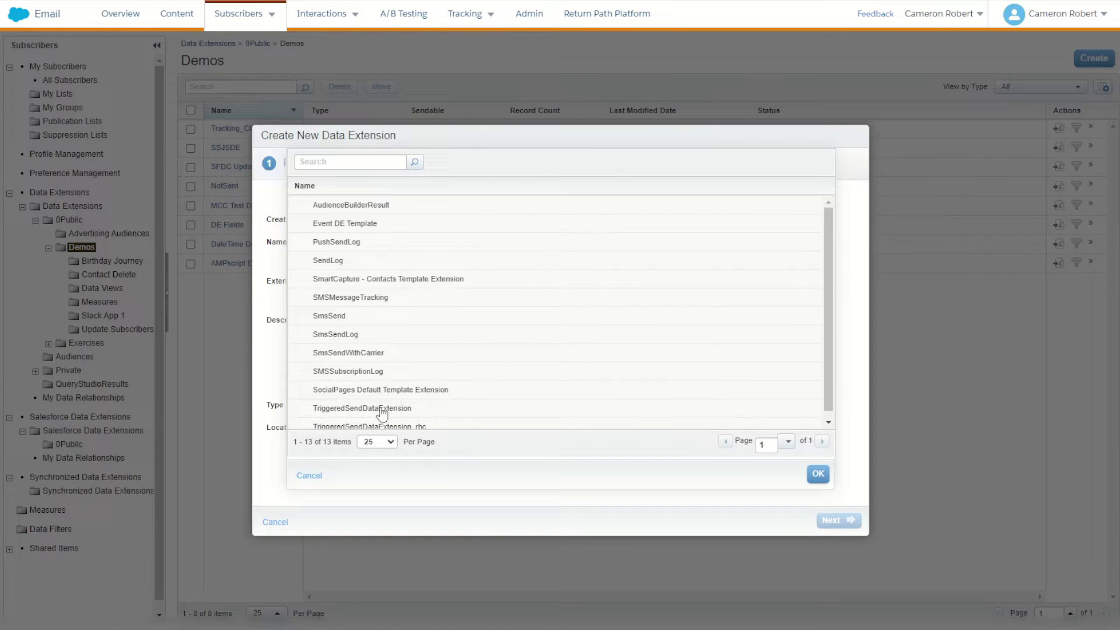
left_click(380, 410)
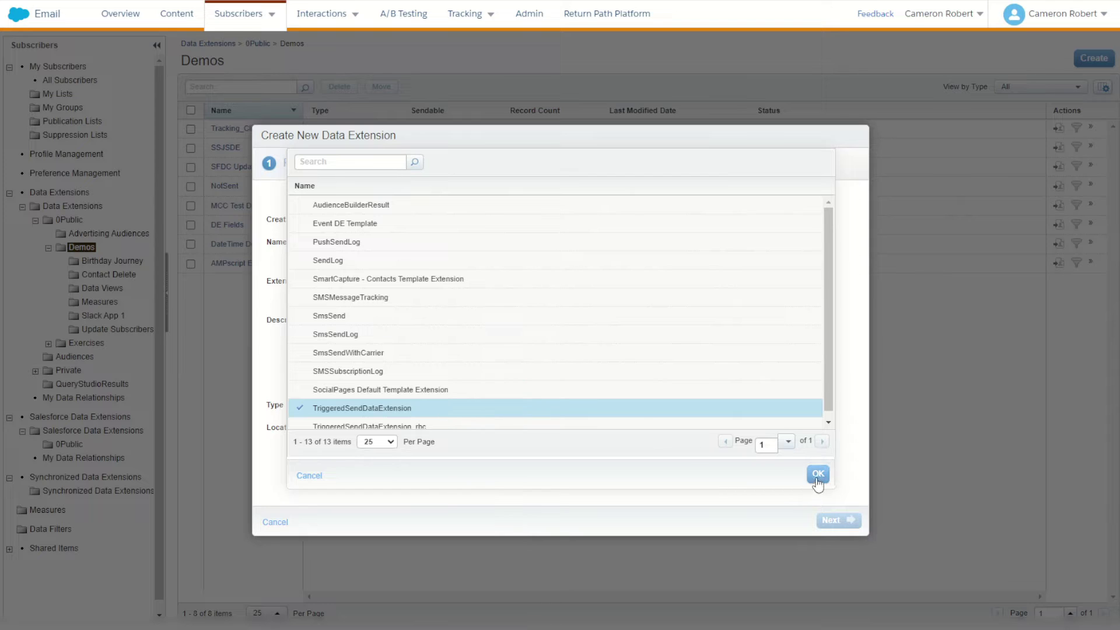
left_click(817, 475)
Name the data extension 'Journey API' and continue to the retention settings.
triple_click(416, 246)
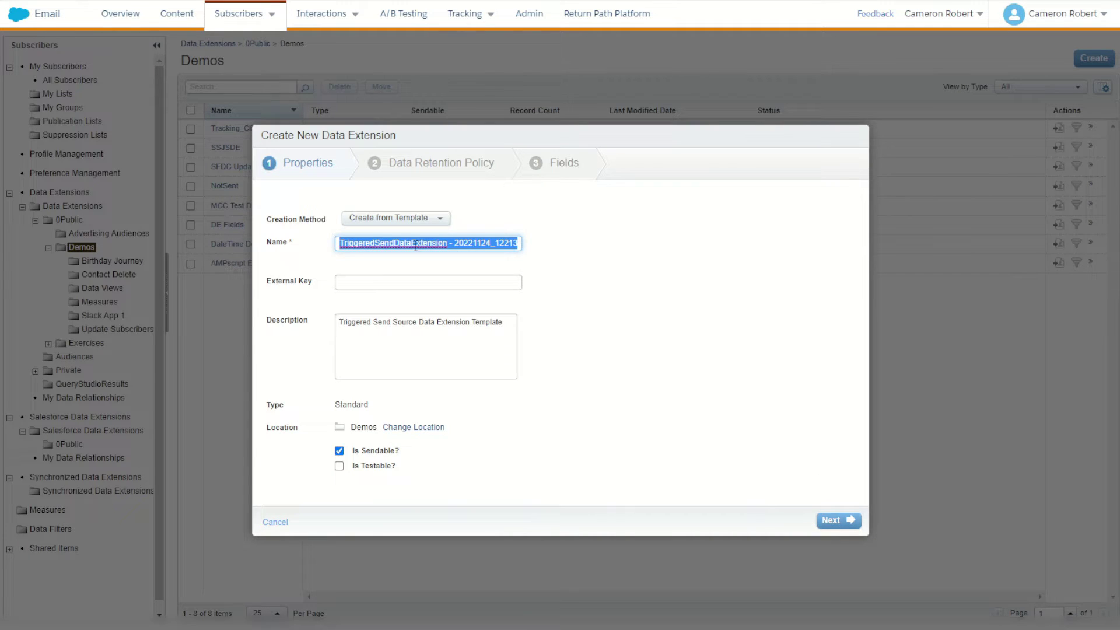
type("Journey API")
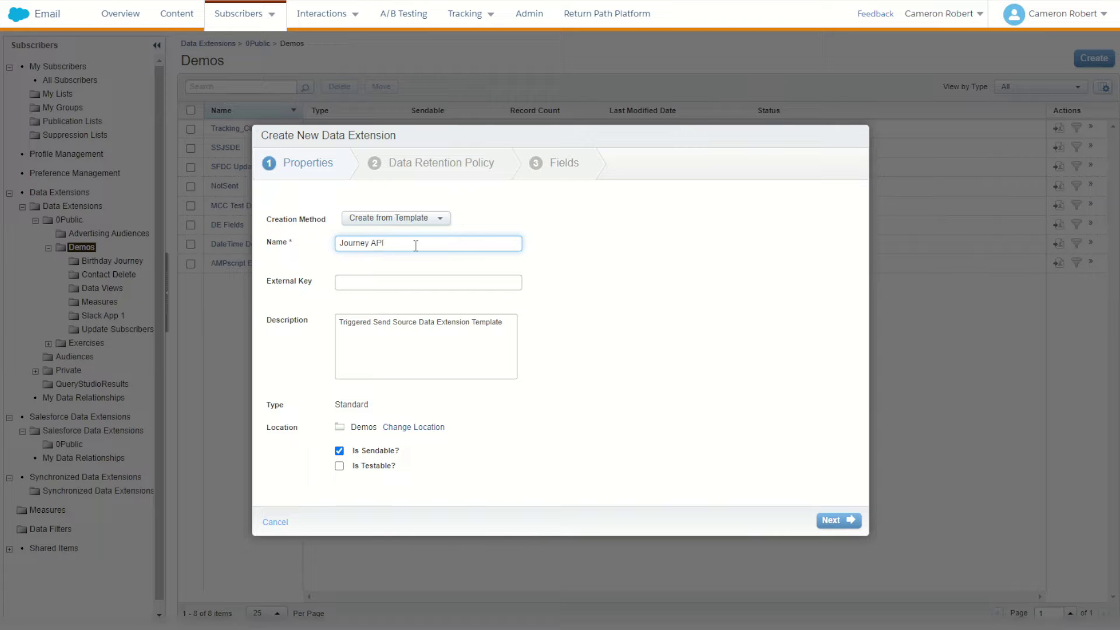
left_click(839, 521)
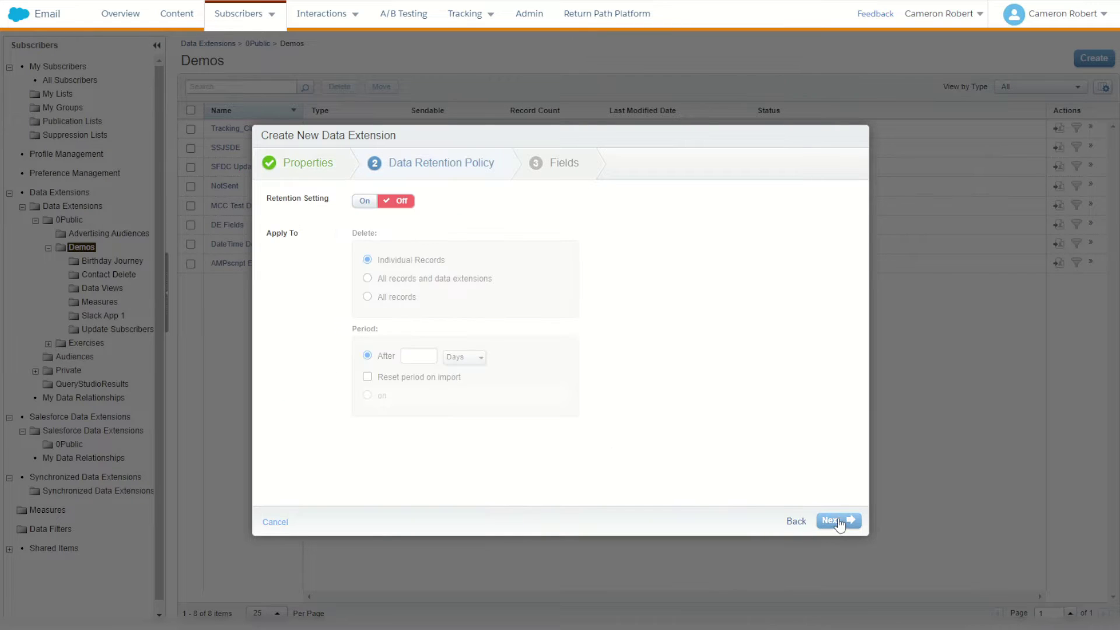
Add nullable Name and Other fields to Journey API and create the data extension.
left_click(839, 521)
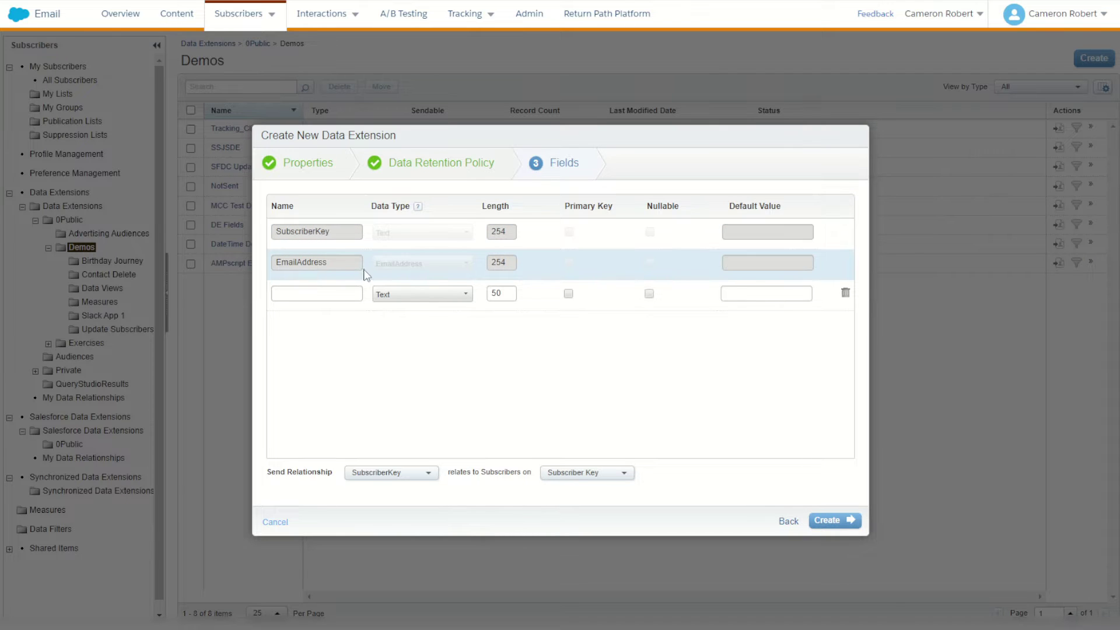
left_click(304, 292)
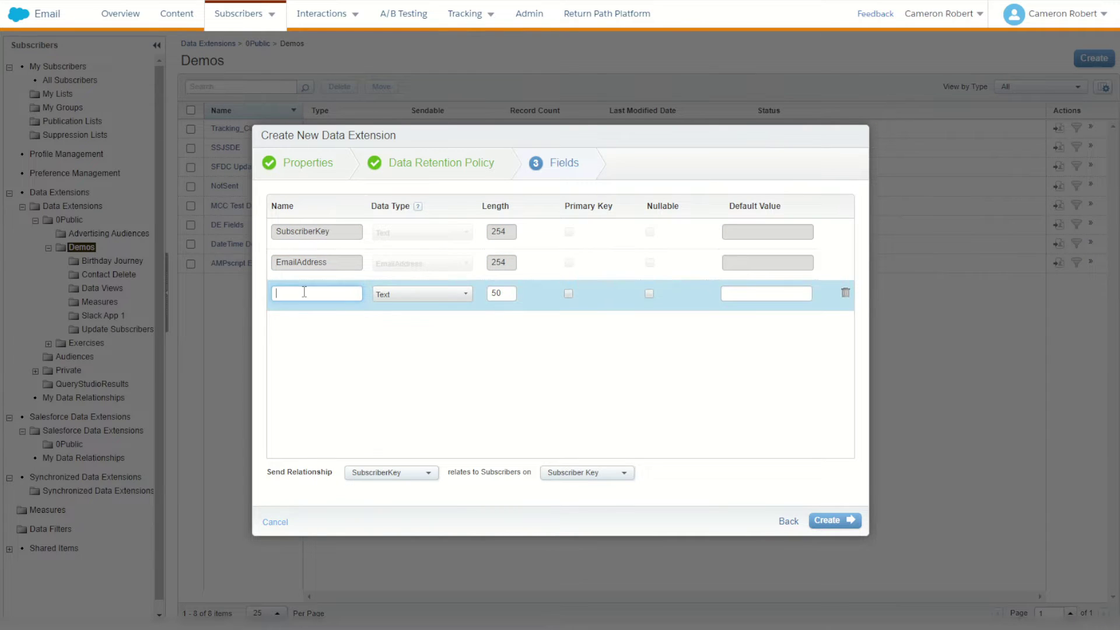
type("Name")
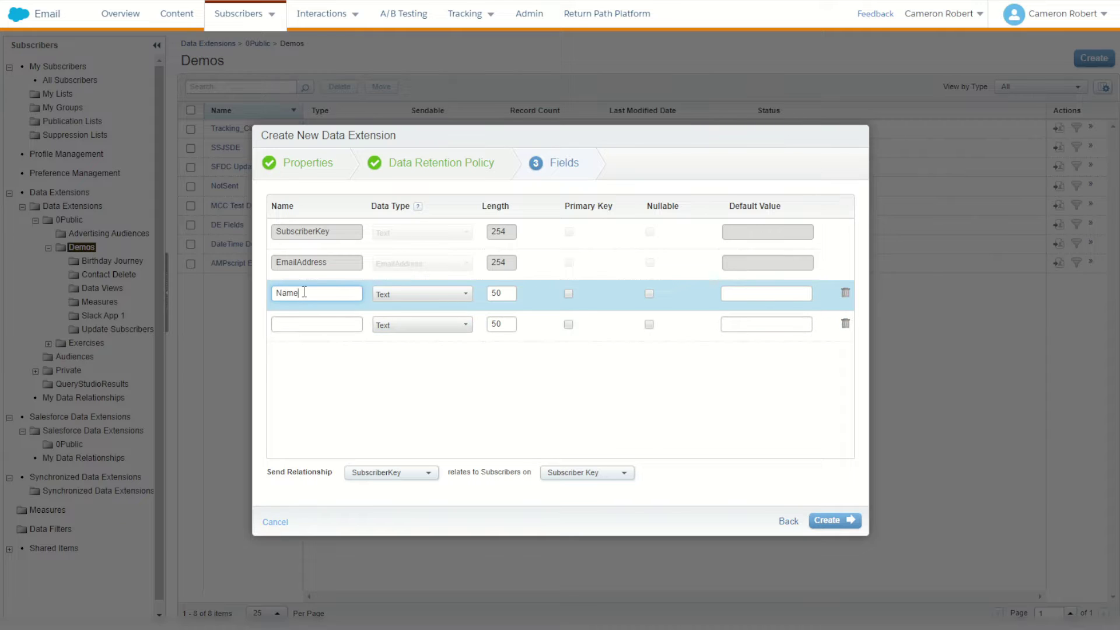
left_click(308, 322)
type("Other")
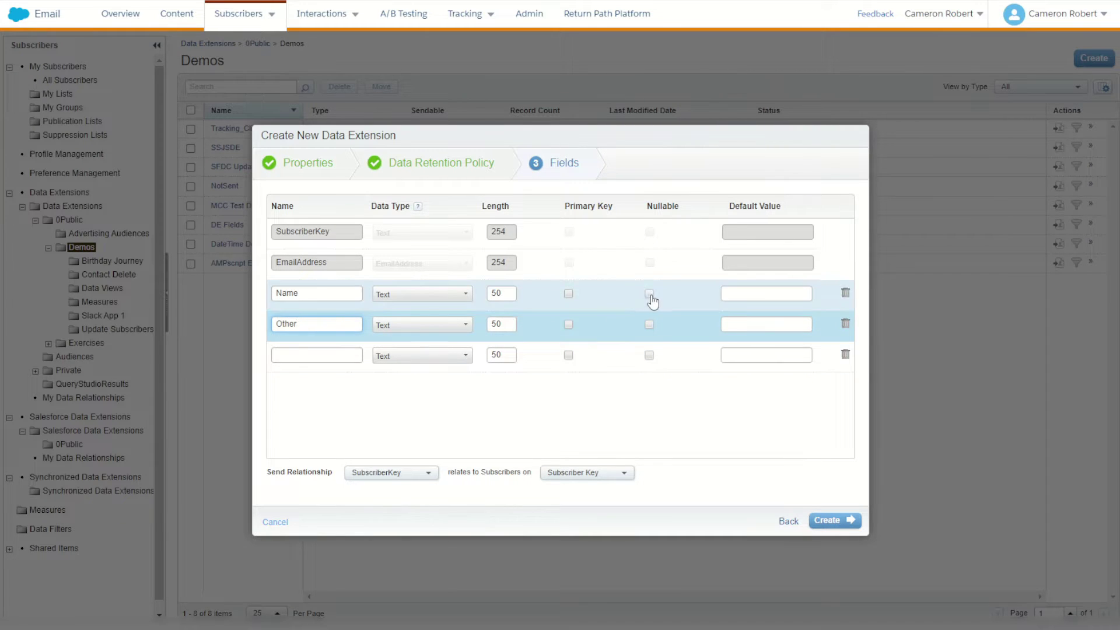
left_click(649, 295)
left_click(649, 325)
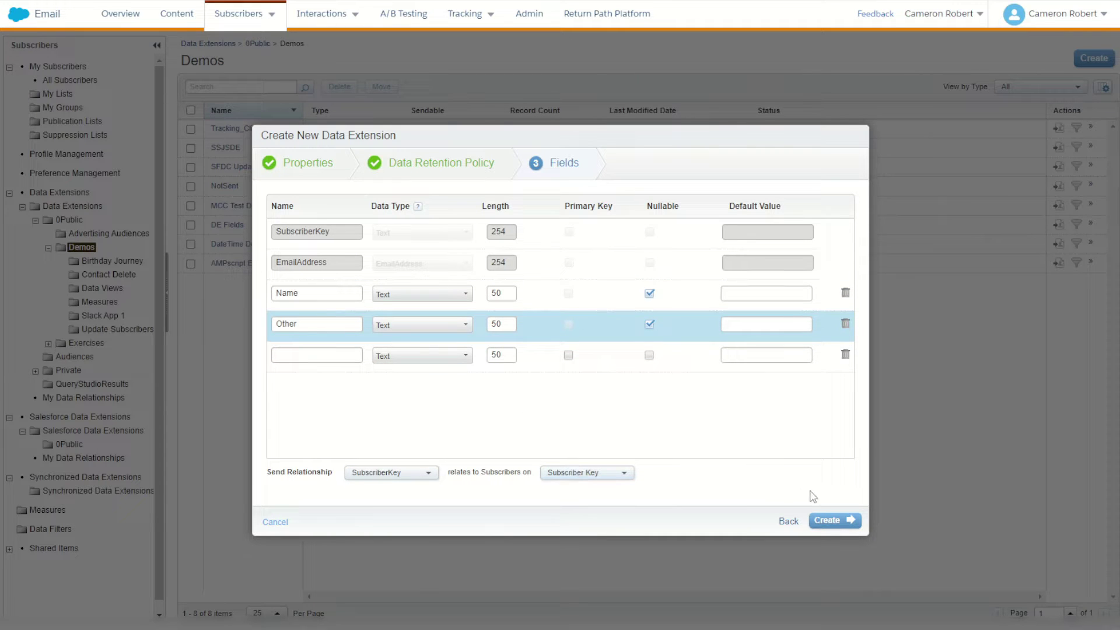
left_click(827, 521)
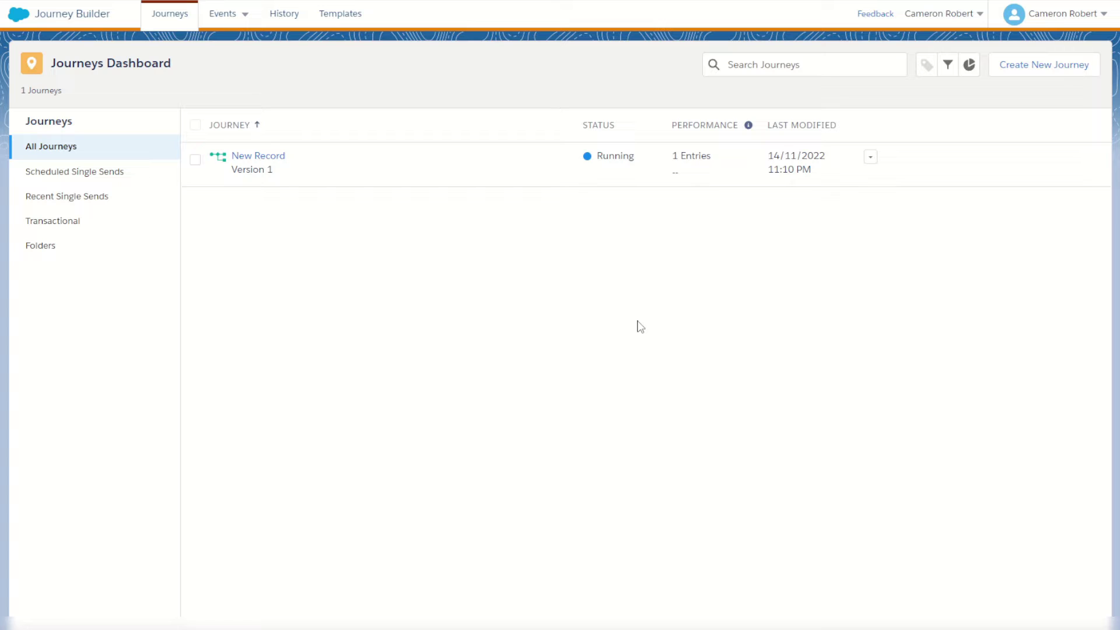
Create a Multi-Step Journey with an API Event as its entry source and open its settings.
left_click(1038, 68)
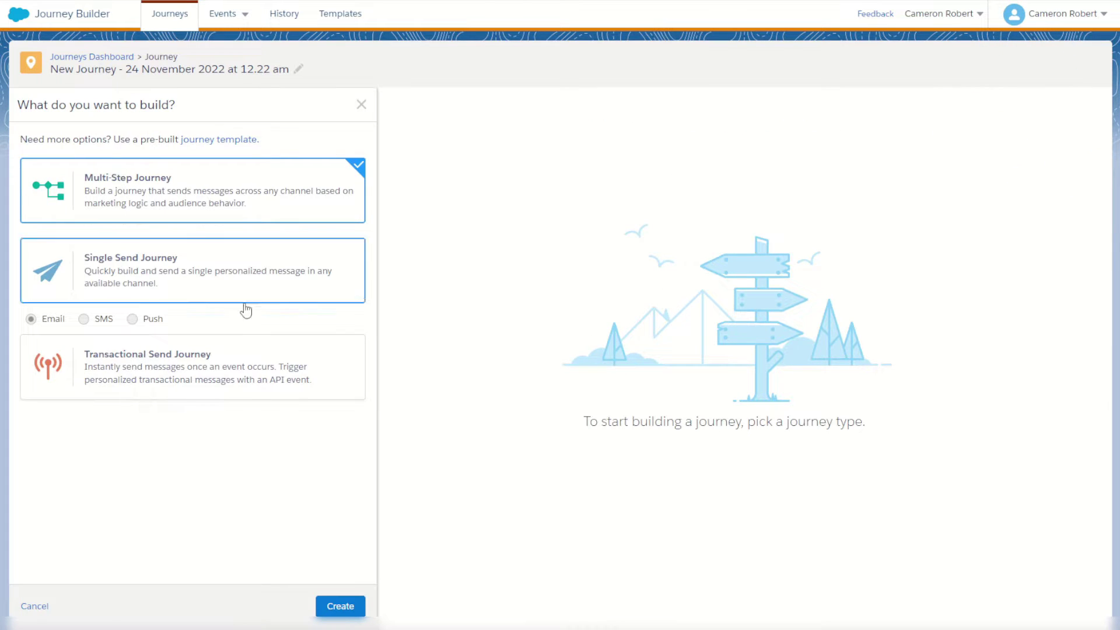
left_click(341, 607)
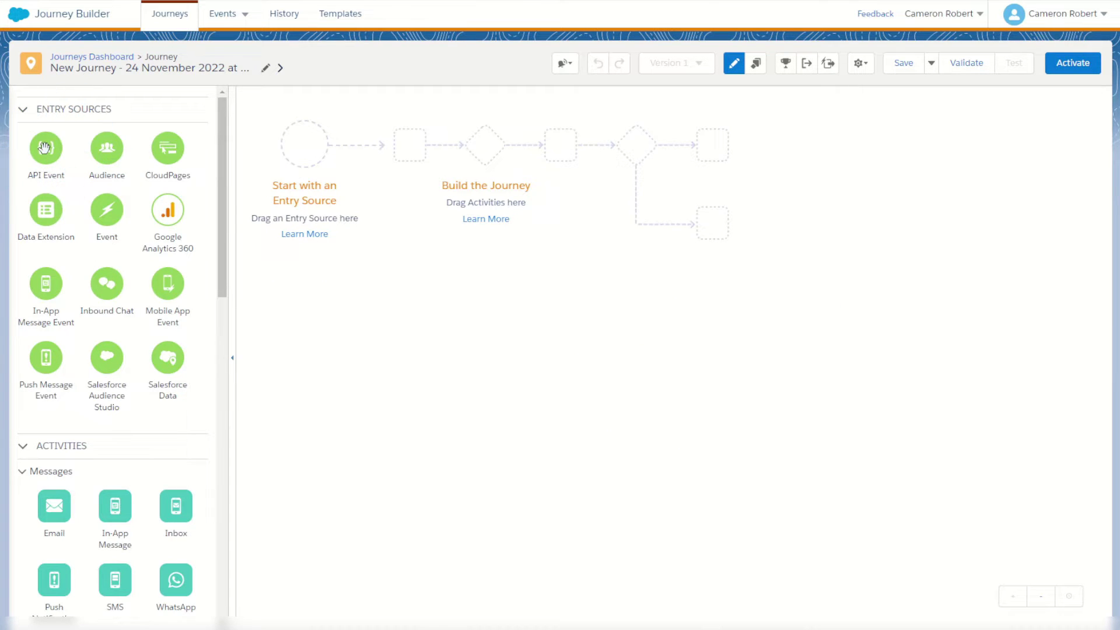
left_click_drag(44, 148, 309, 163)
left_click(307, 150)
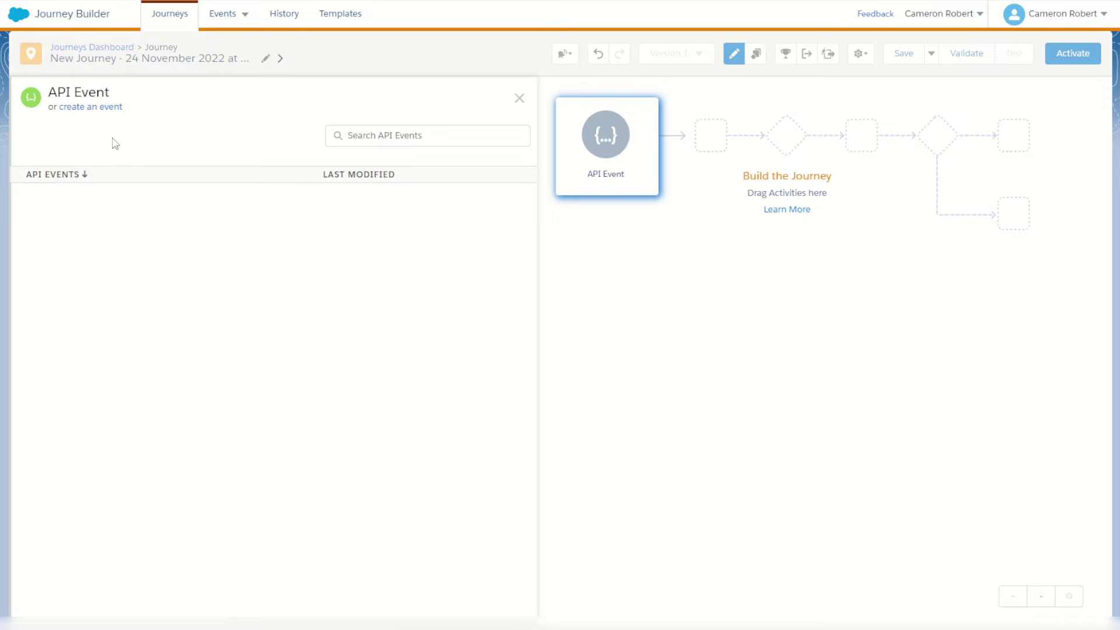
Create a new API event named 'Journey Entry API'.
left_click(103, 107)
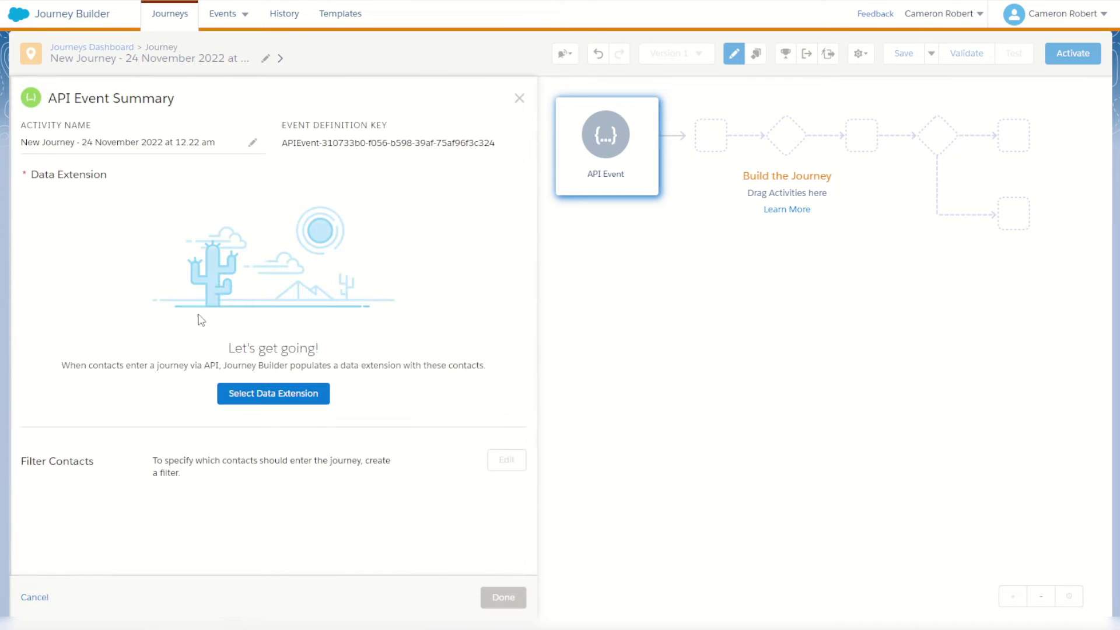
triple_click(213, 143)
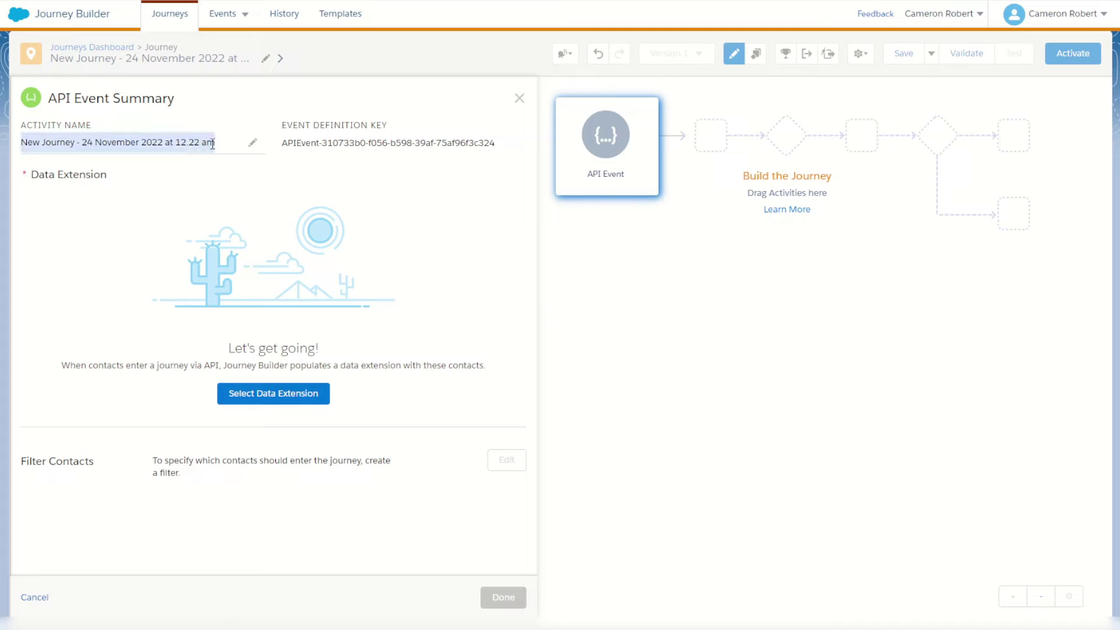
type("Journey Entry API")
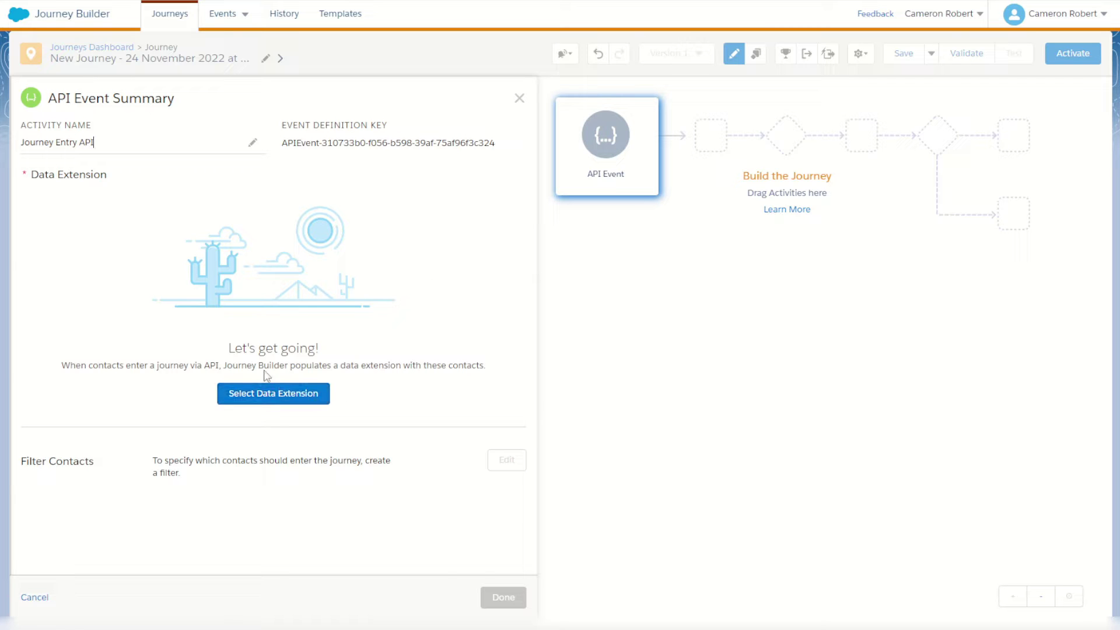
Link the event to the Journey API data extension in 0Public > Demos and finish.
left_click(276, 398)
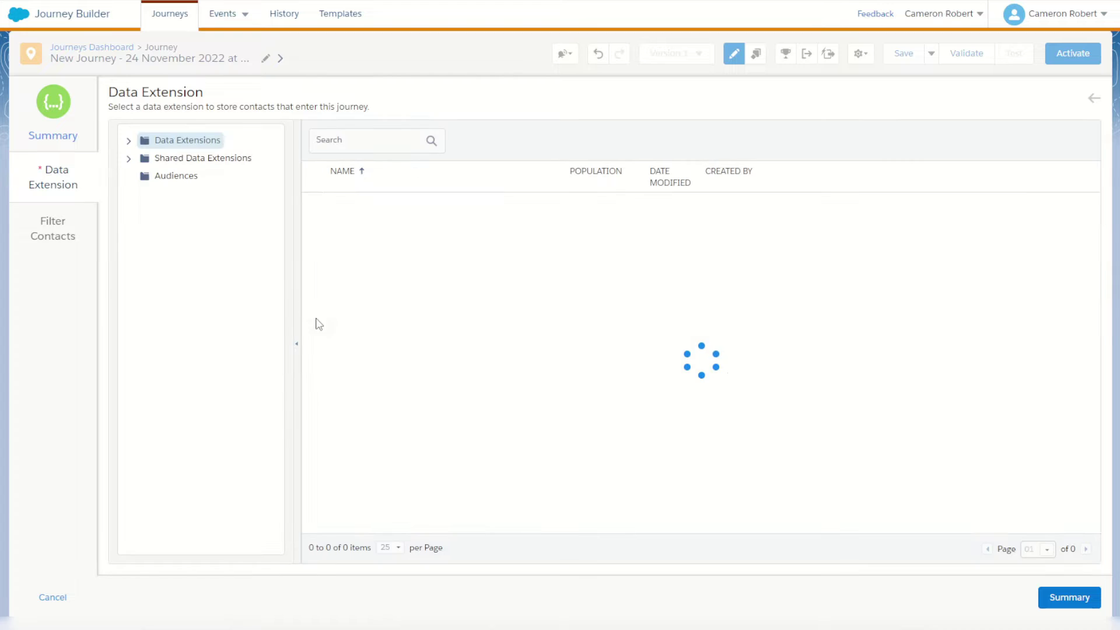
left_click(130, 141)
left_click(144, 158)
left_click(198, 194)
left_click(369, 194)
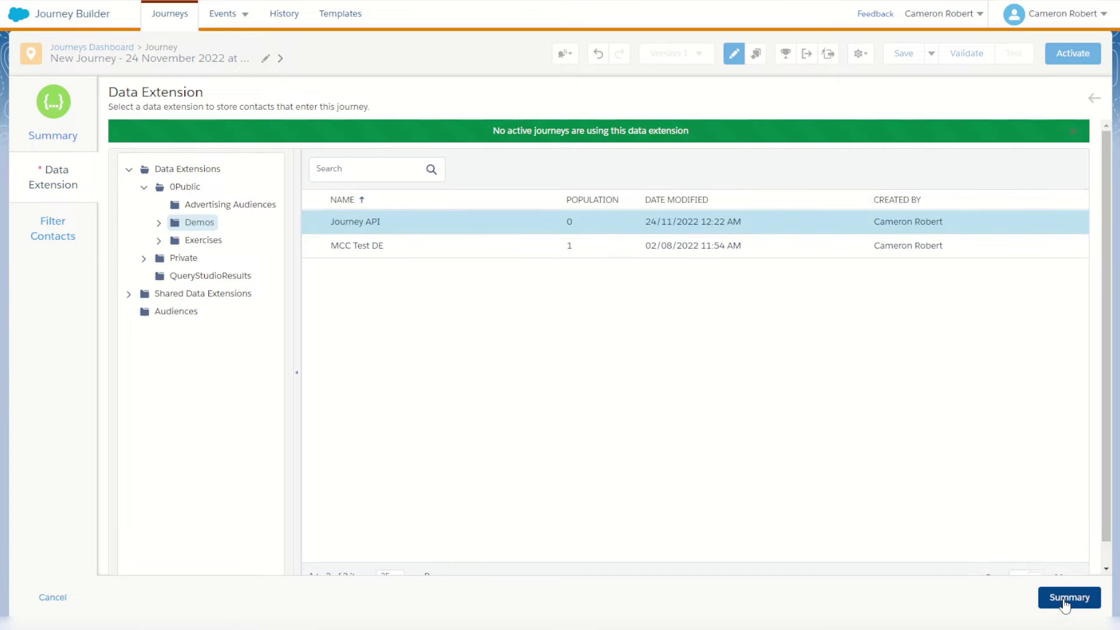
left_click(1068, 598)
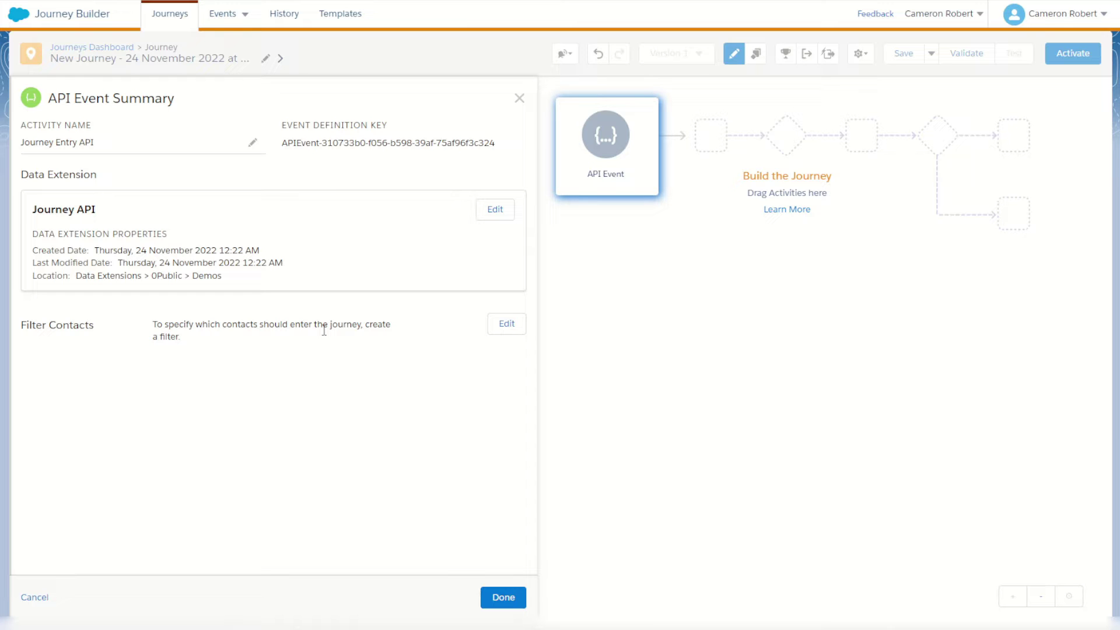
left_click(506, 599)
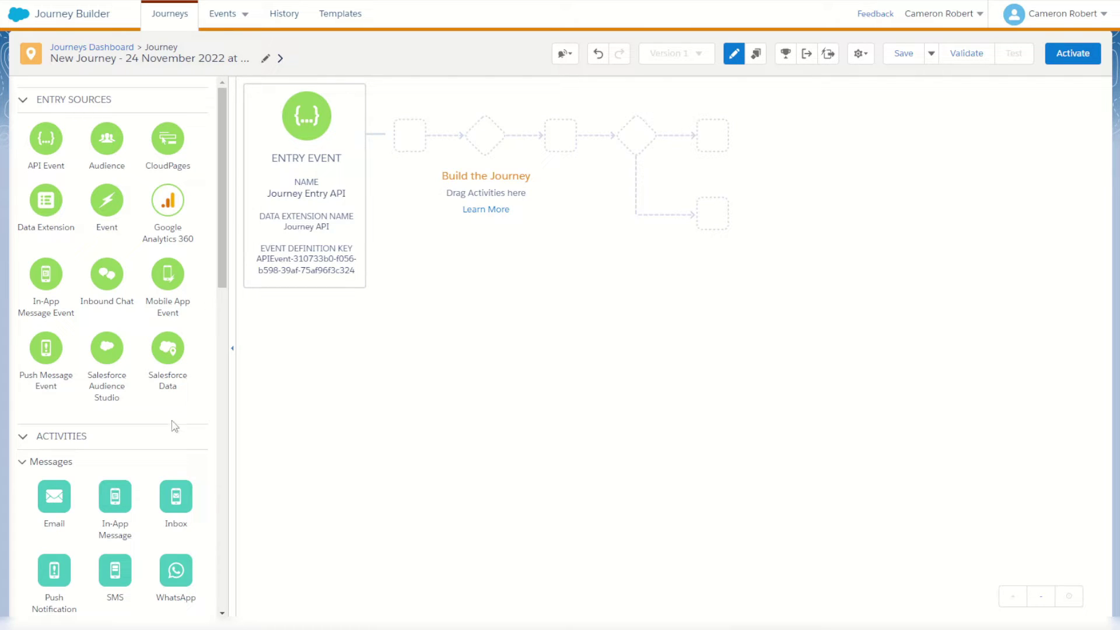
Add an Update Contact activity after the entry, targeting the Journey API data extension.
scroll(116, 414, "down", 10)
scroll(116, 406, "down", 4)
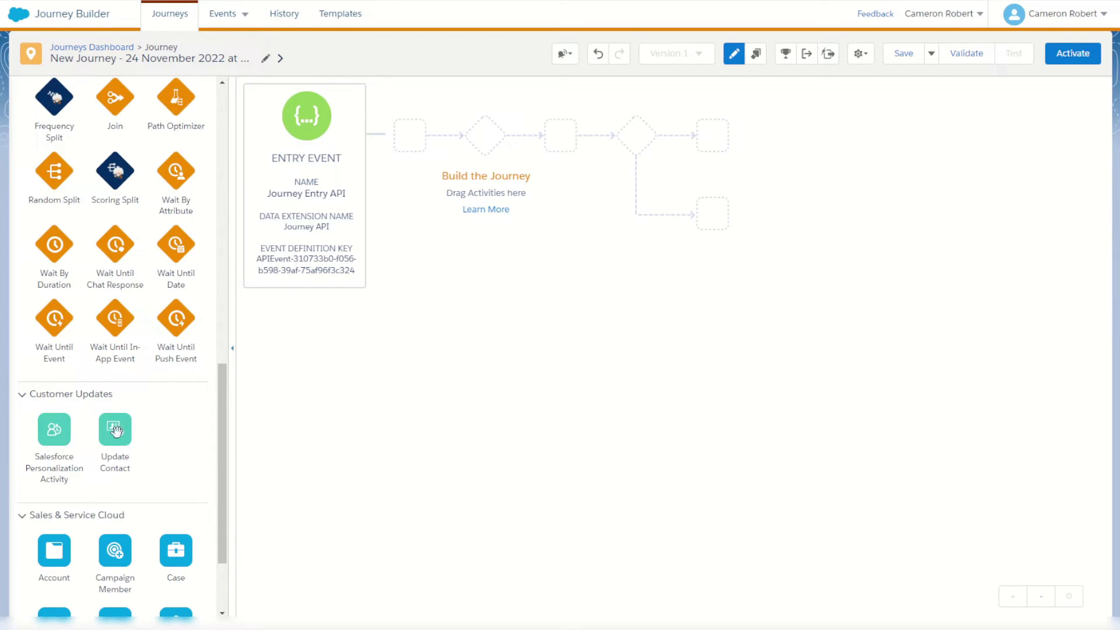
left_click_drag(115, 431, 378, 150)
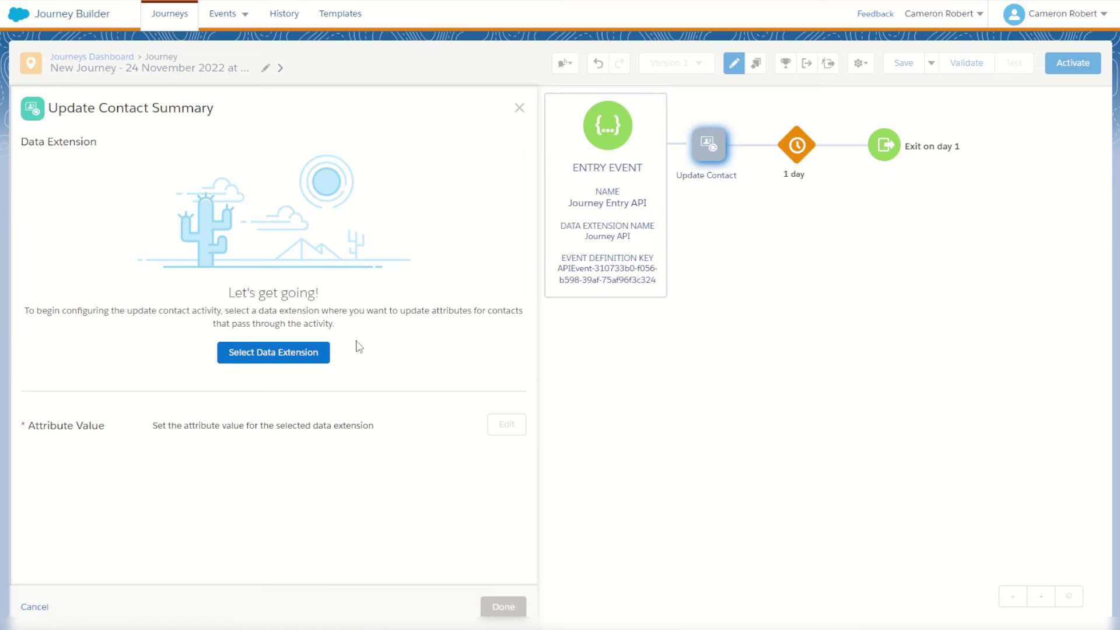
left_click(301, 355)
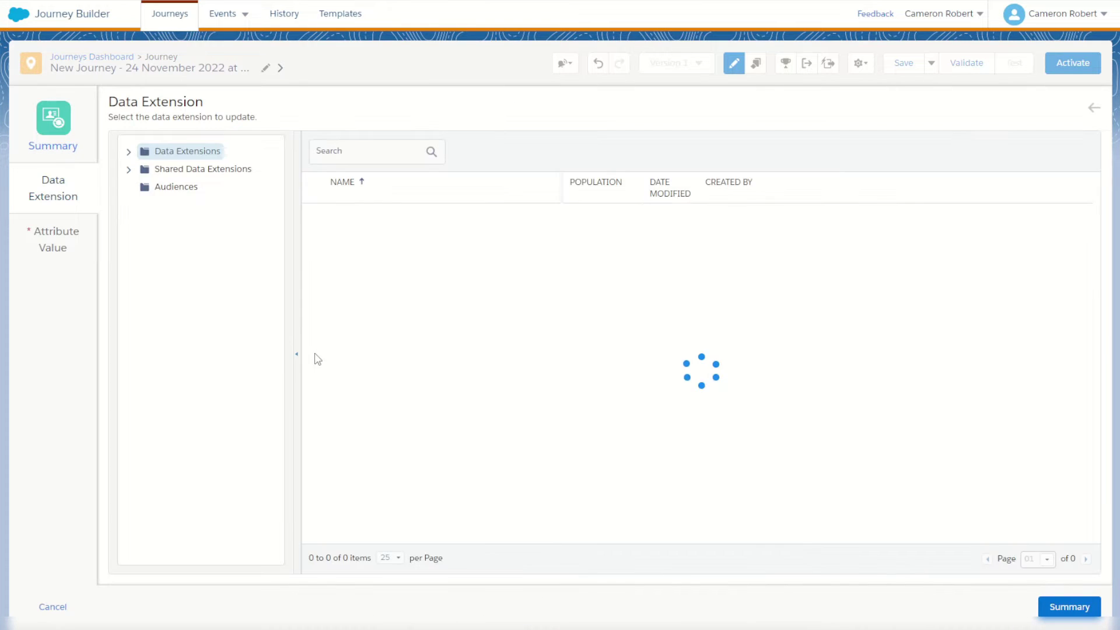
left_click(129, 152)
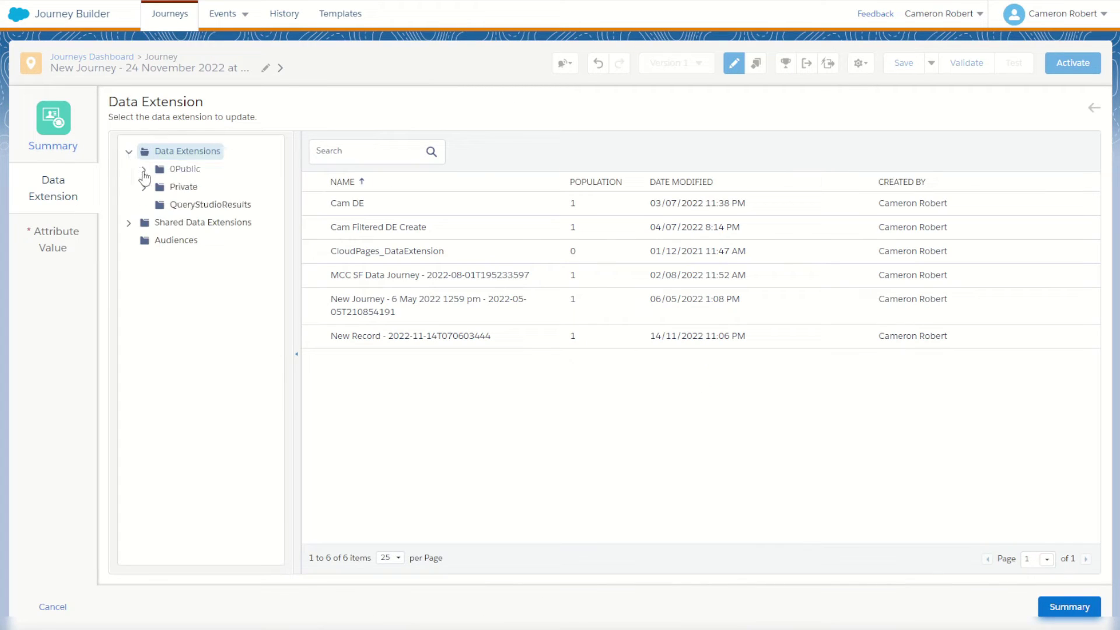
left_click(144, 169)
left_click(197, 205)
left_click(359, 209)
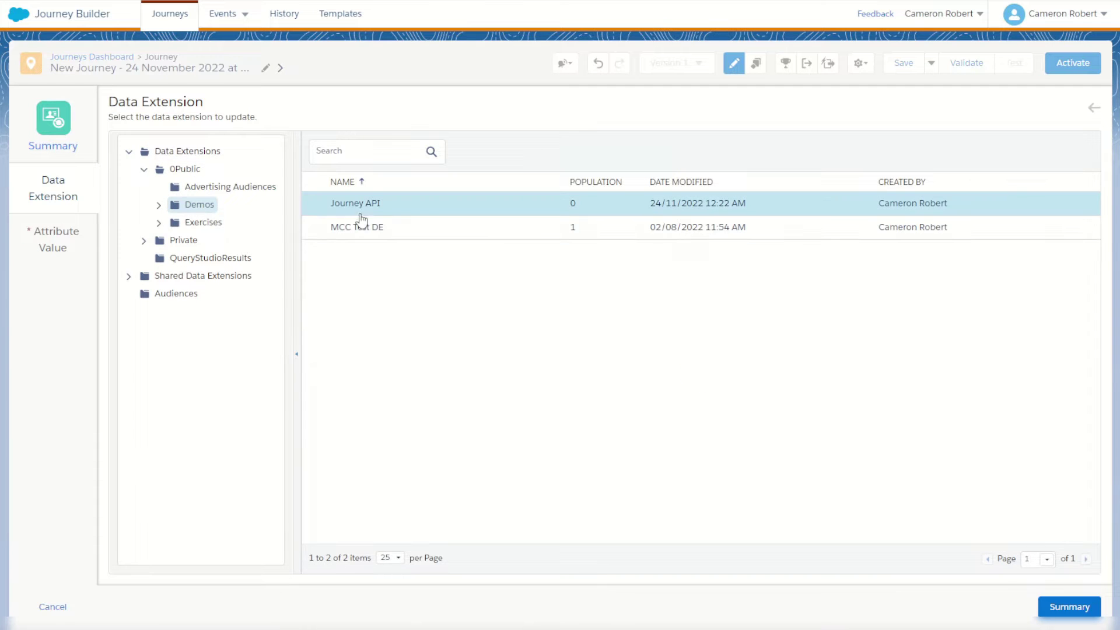
Set the Other attribute to 'Its Working!' and confirm the Update Contact activity.
left_click(64, 245)
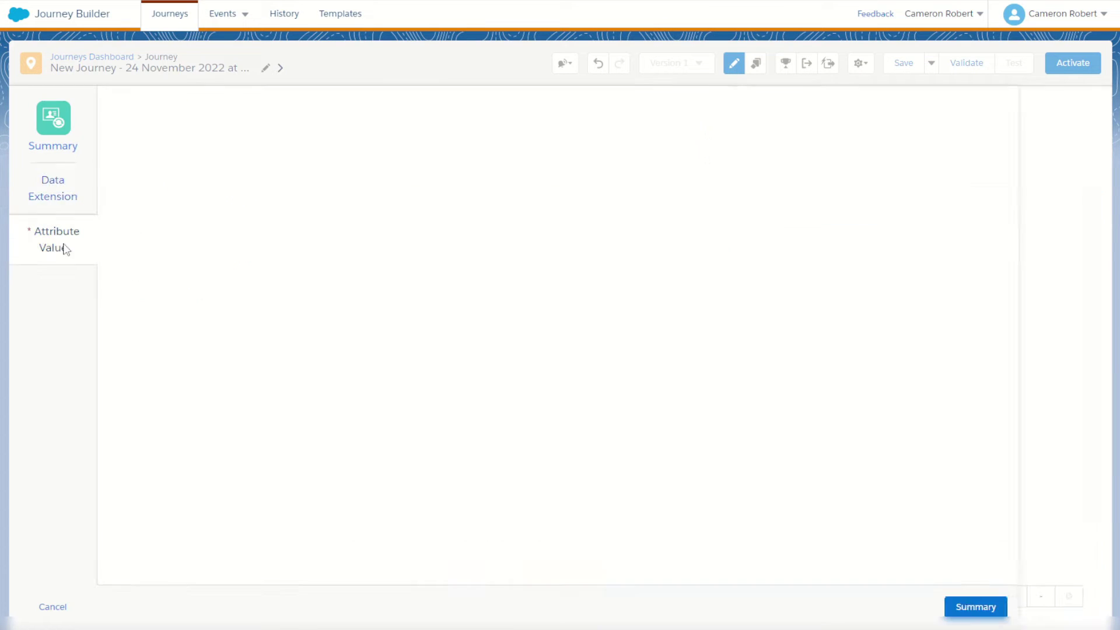
left_click(233, 185)
left_click(183, 275)
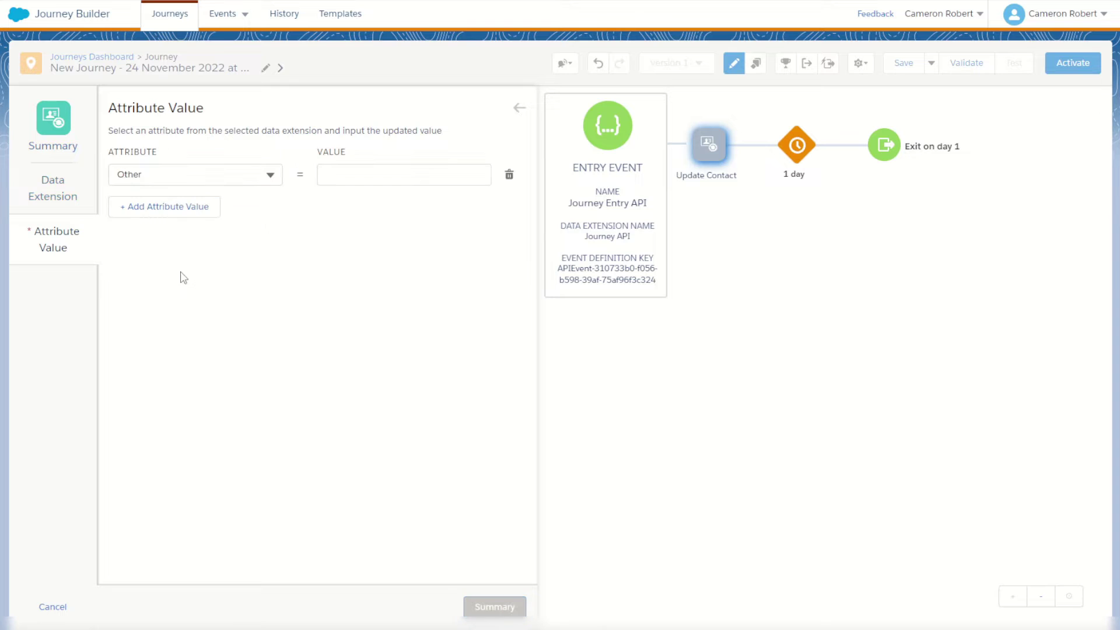
left_click(340, 173)
type("Its Working!")
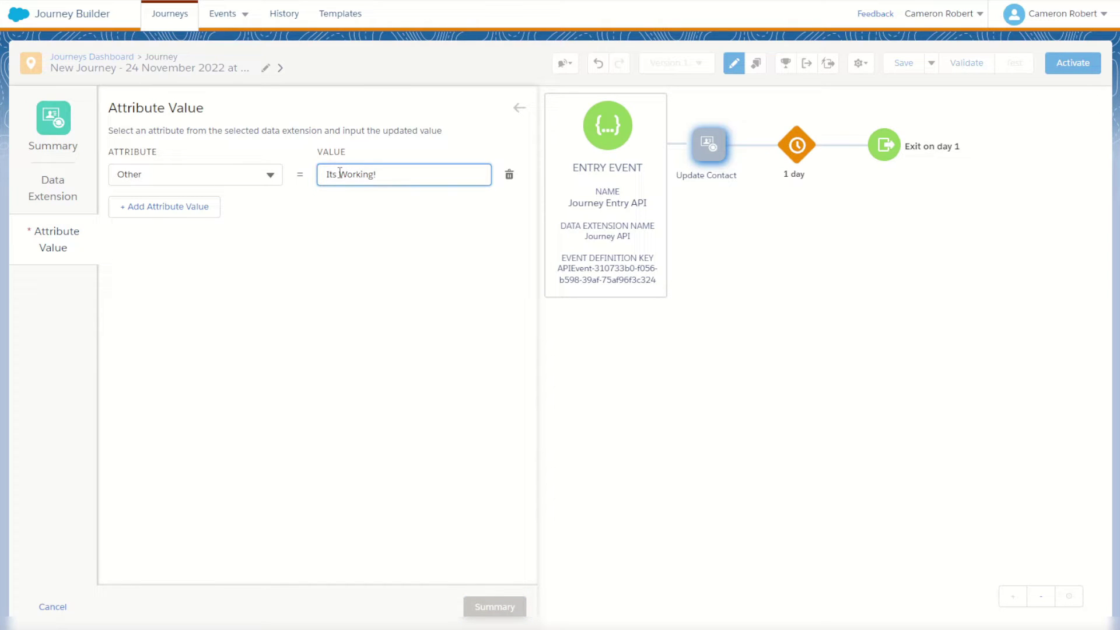
left_click(291, 330)
left_click(496, 608)
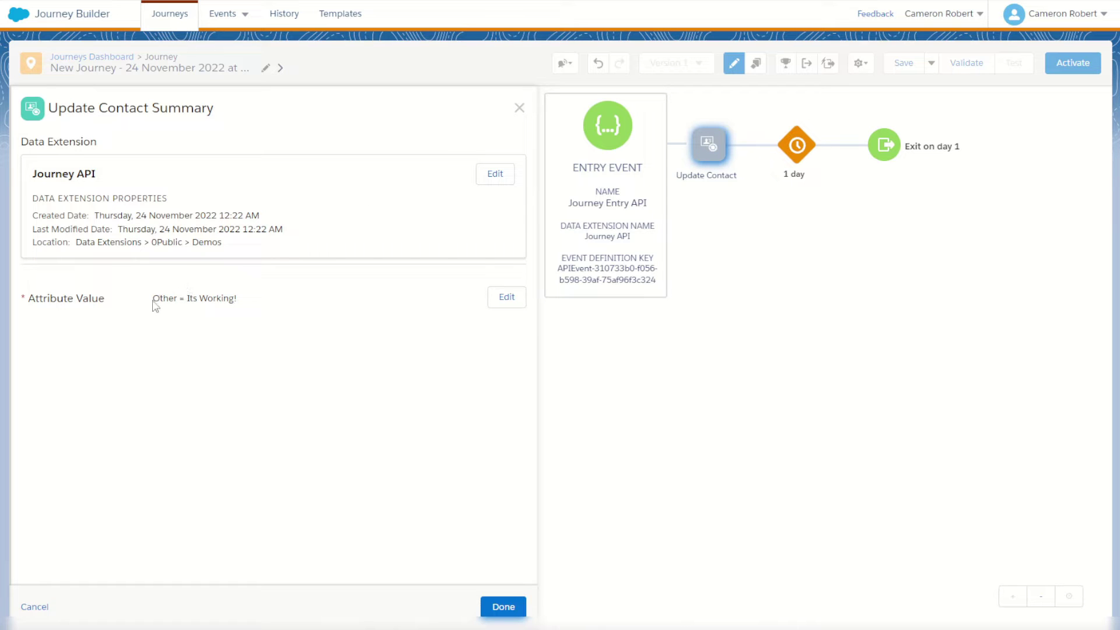
left_click_drag(188, 299, 257, 310)
left_click(296, 363)
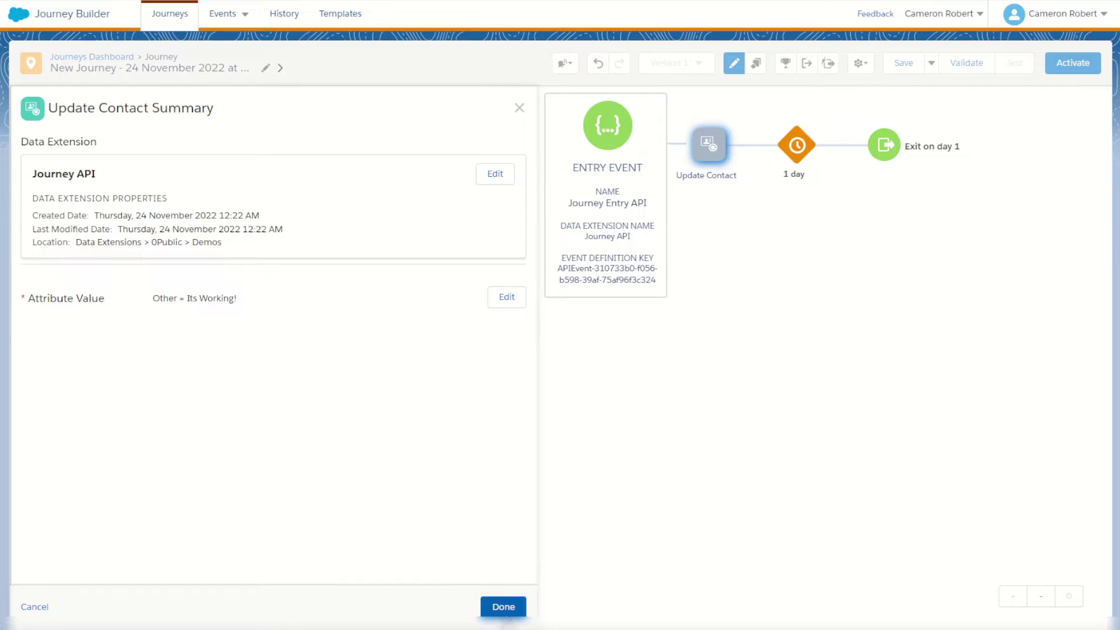
left_click(503, 607)
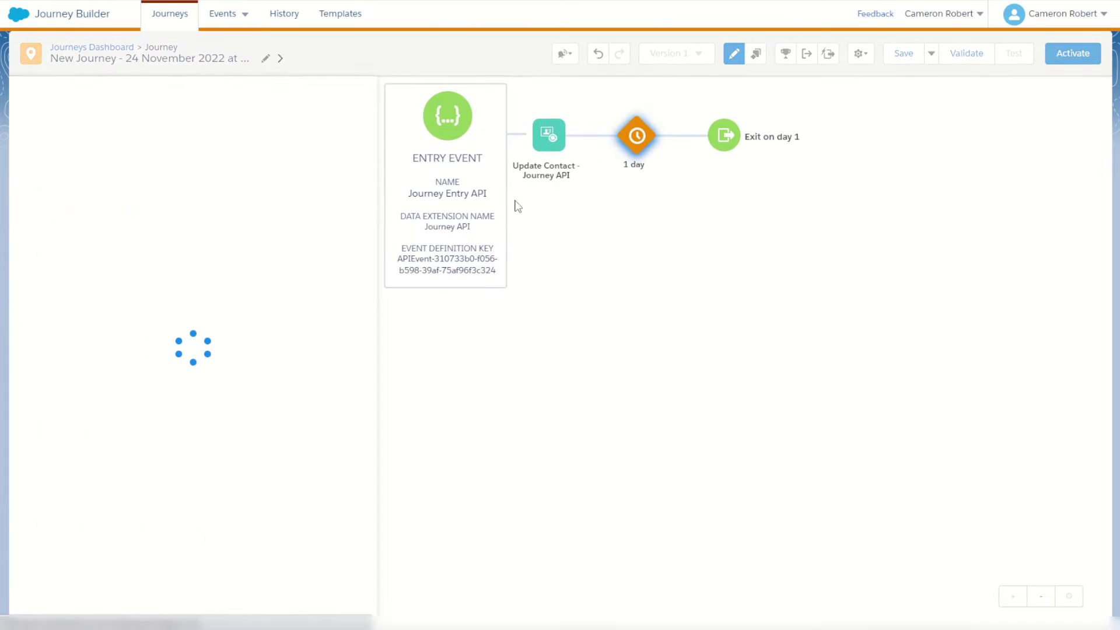
Change the wait activity to 1 minute.
left_click(187, 175)
left_click(169, 202)
left_click(349, 607)
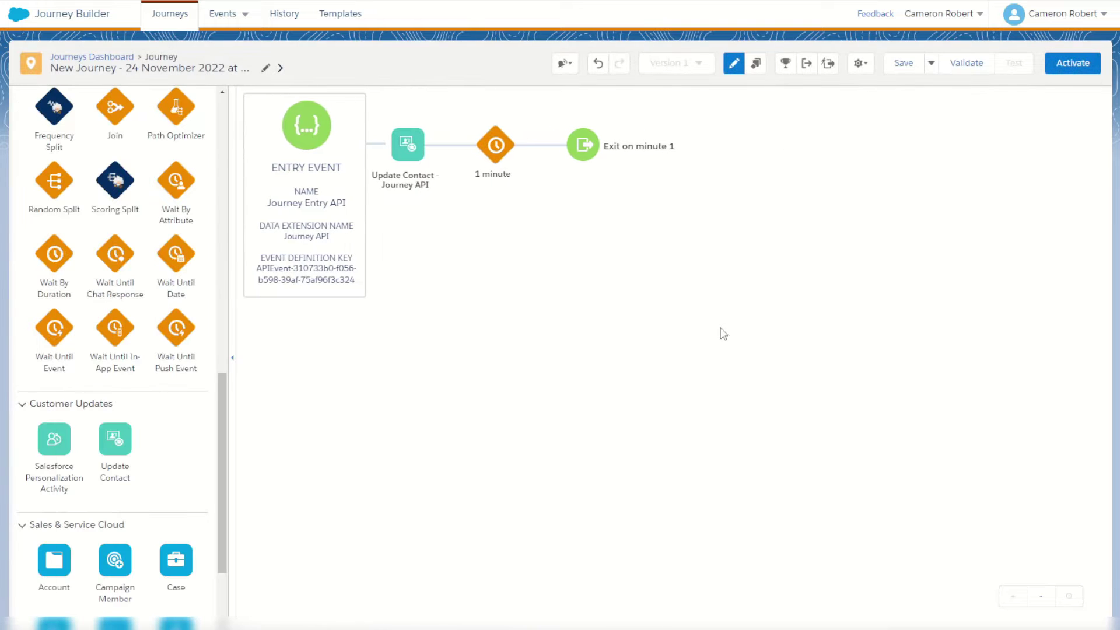
Check the journey settings, then save and activate the journey.
left_click(861, 64)
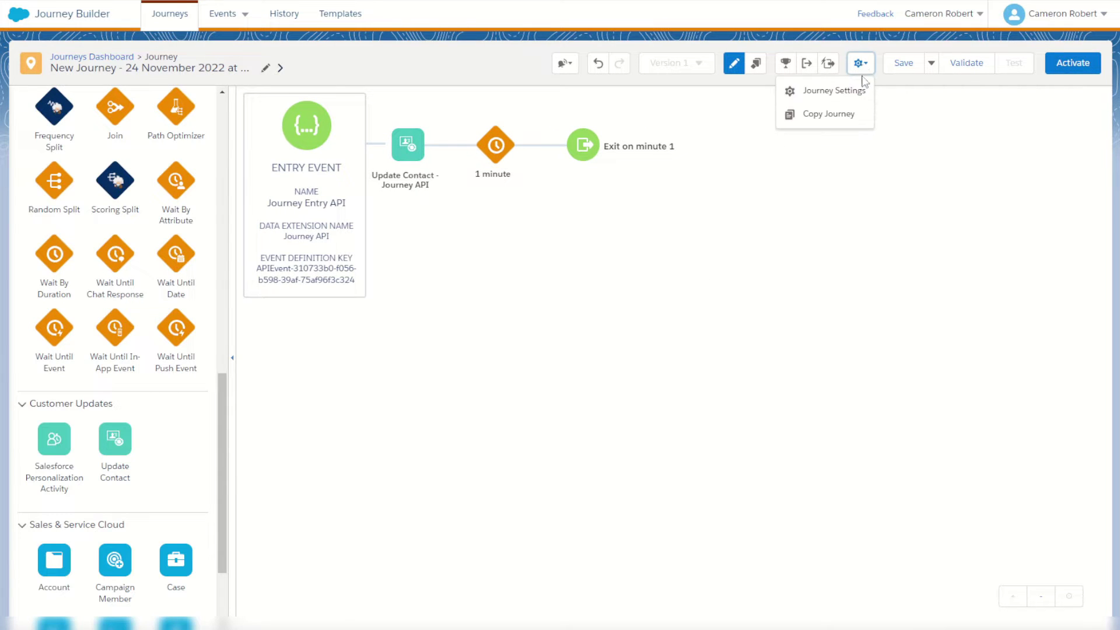
left_click(855, 89)
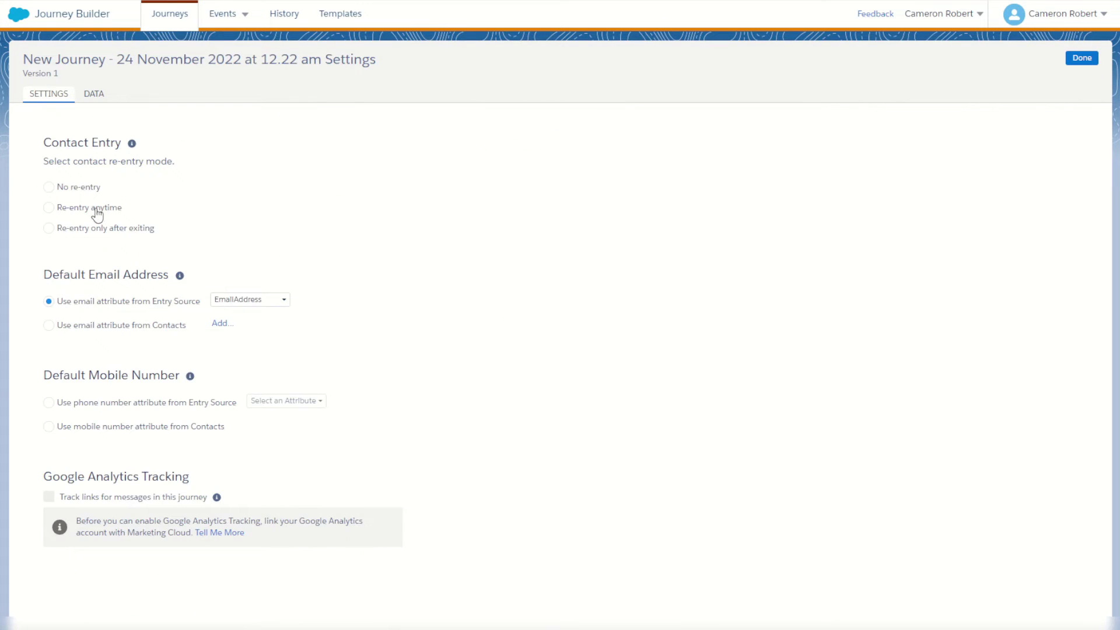
left_click(1081, 59)
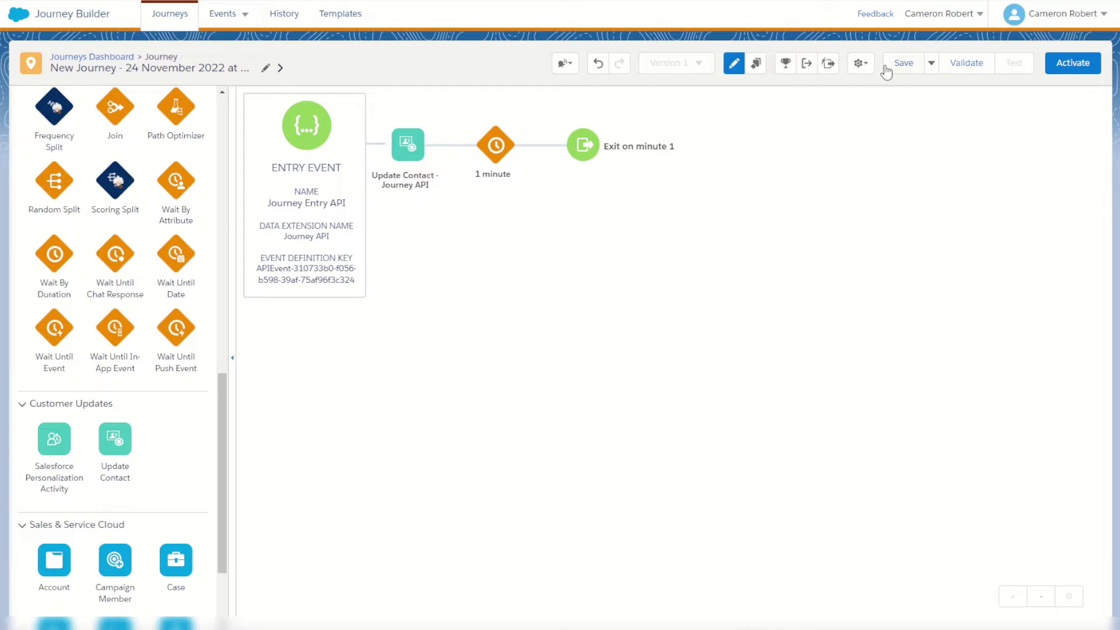
left_click(904, 63)
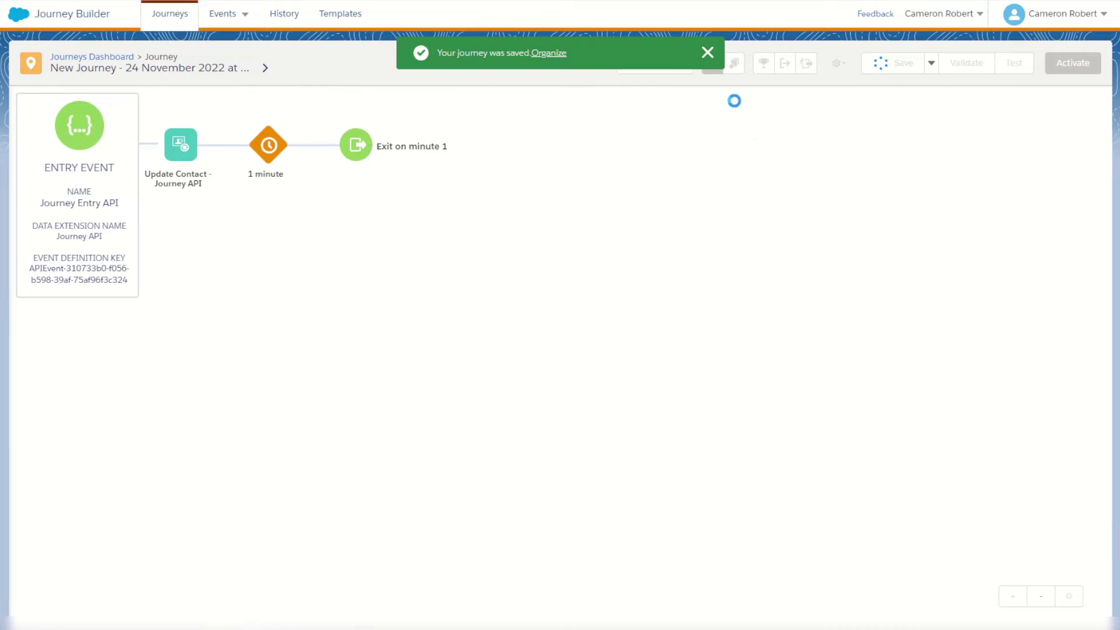
left_click(1073, 63)
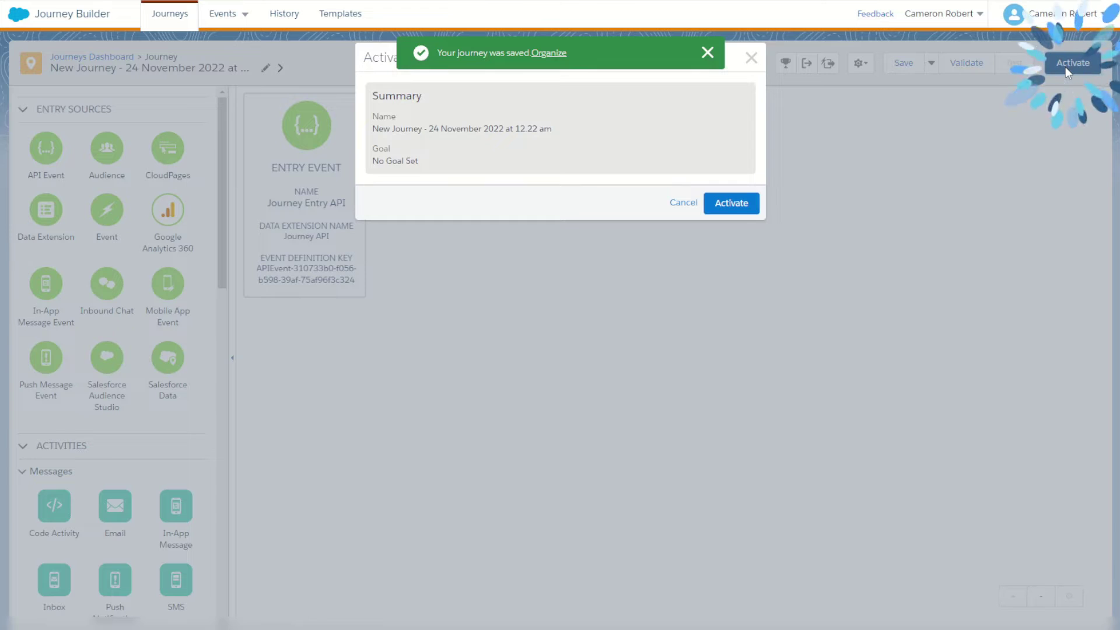
left_click(732, 204)
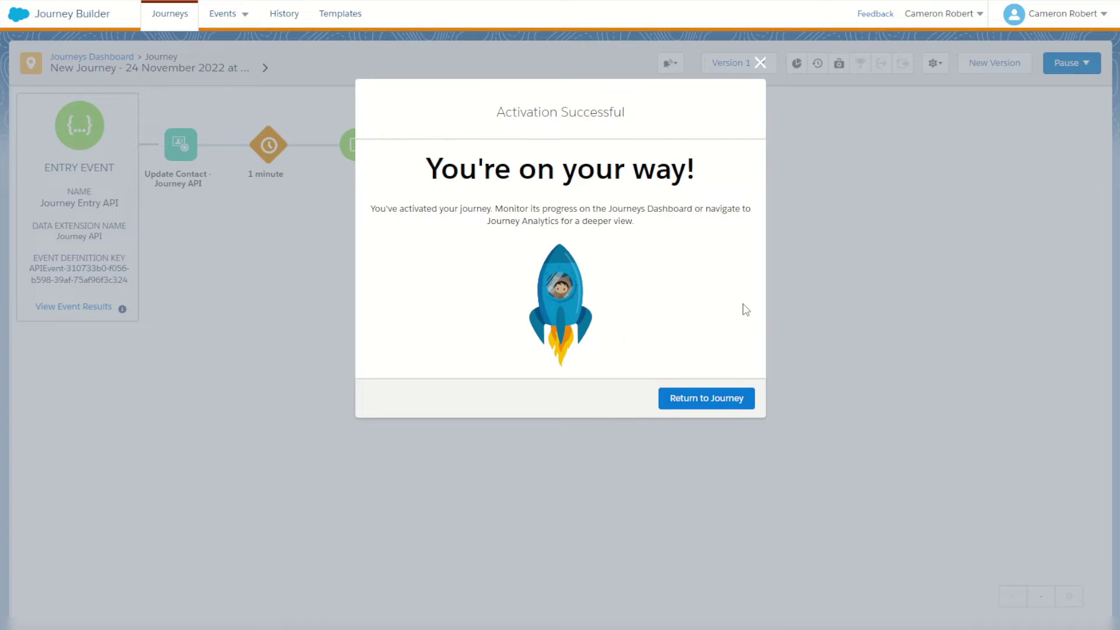
left_click(743, 395)
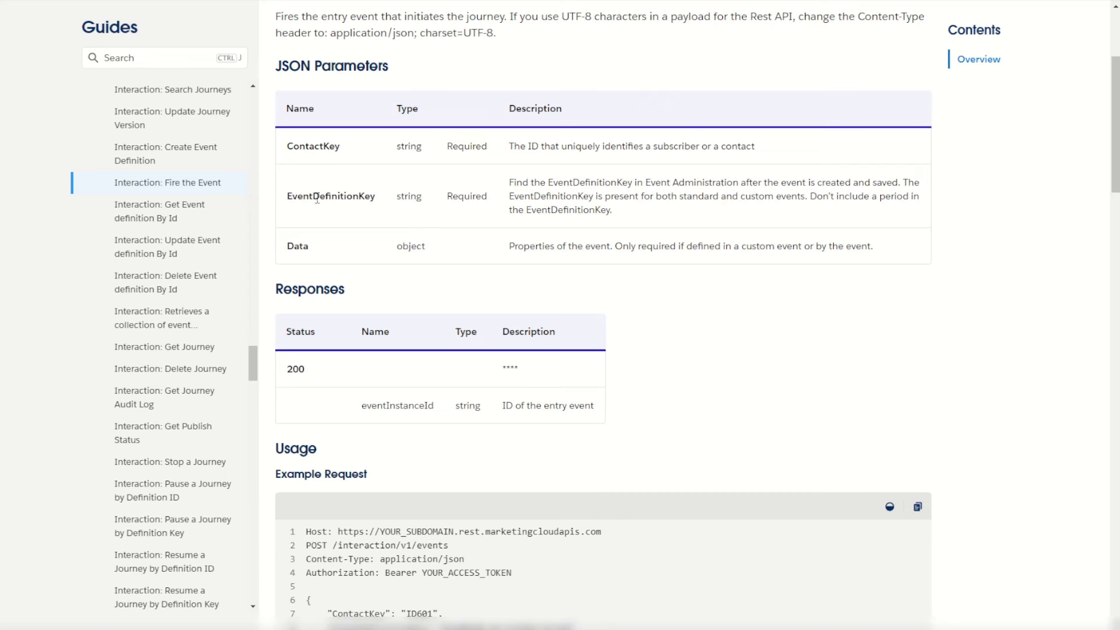
left_click_drag(293, 198, 376, 197)
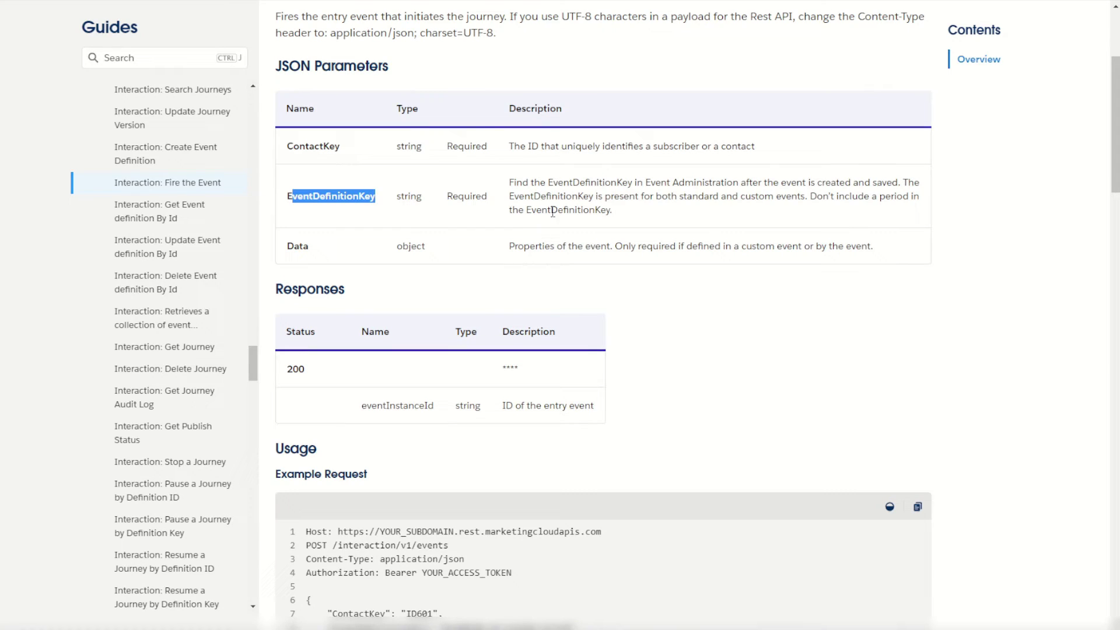
left_click_drag(290, 249, 389, 253)
left_click(592, 247)
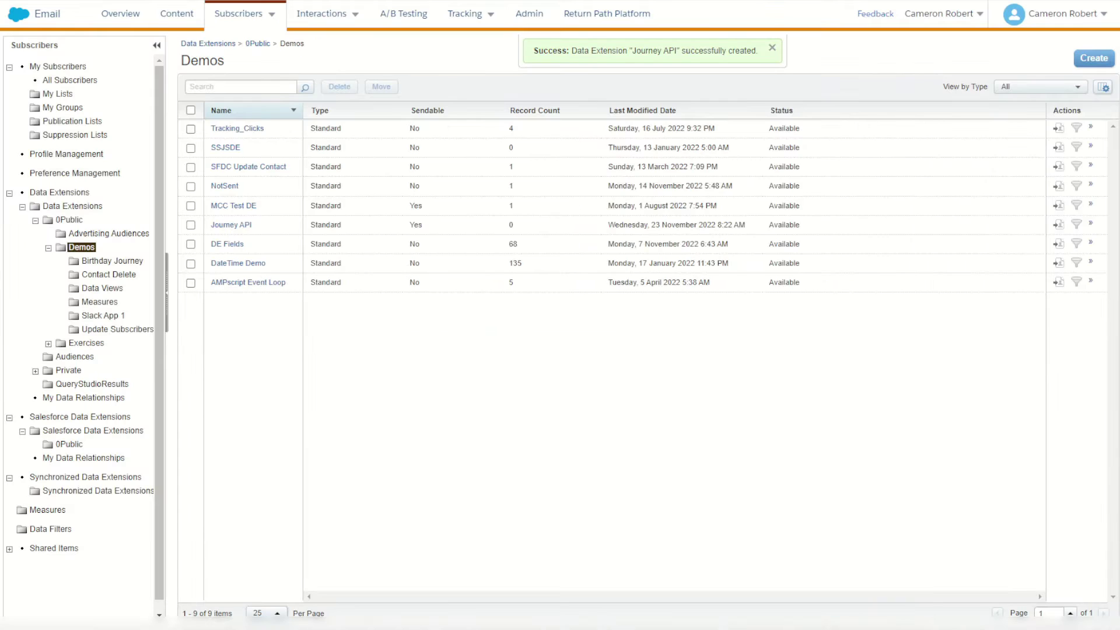
Open the SampleRows data extension in 0Public and view its 13 records.
left_click(772, 48)
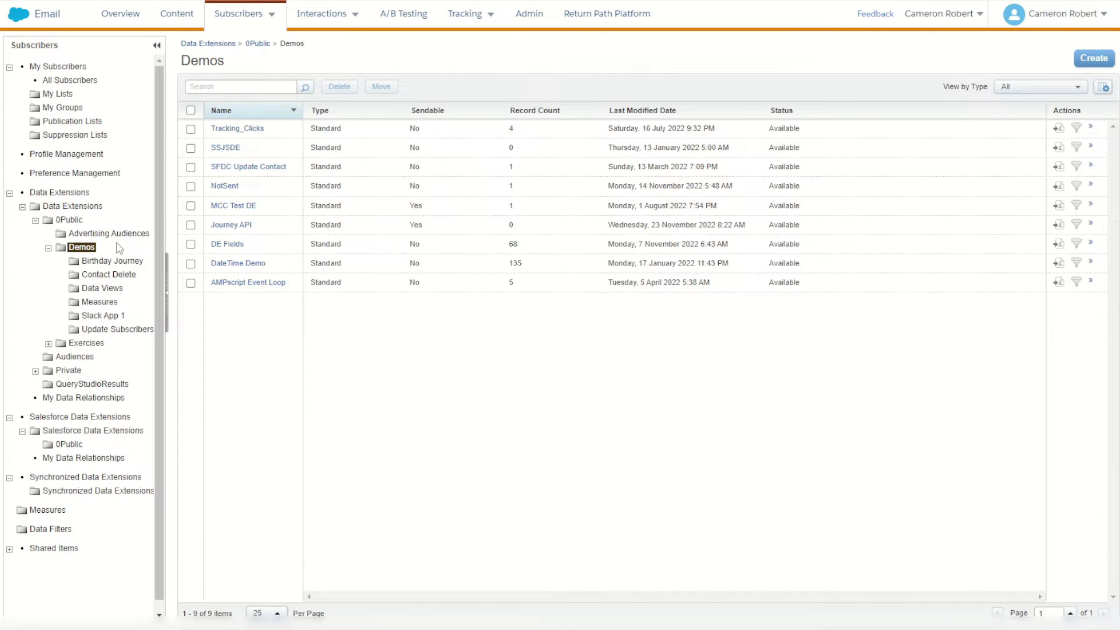
left_click(82, 224)
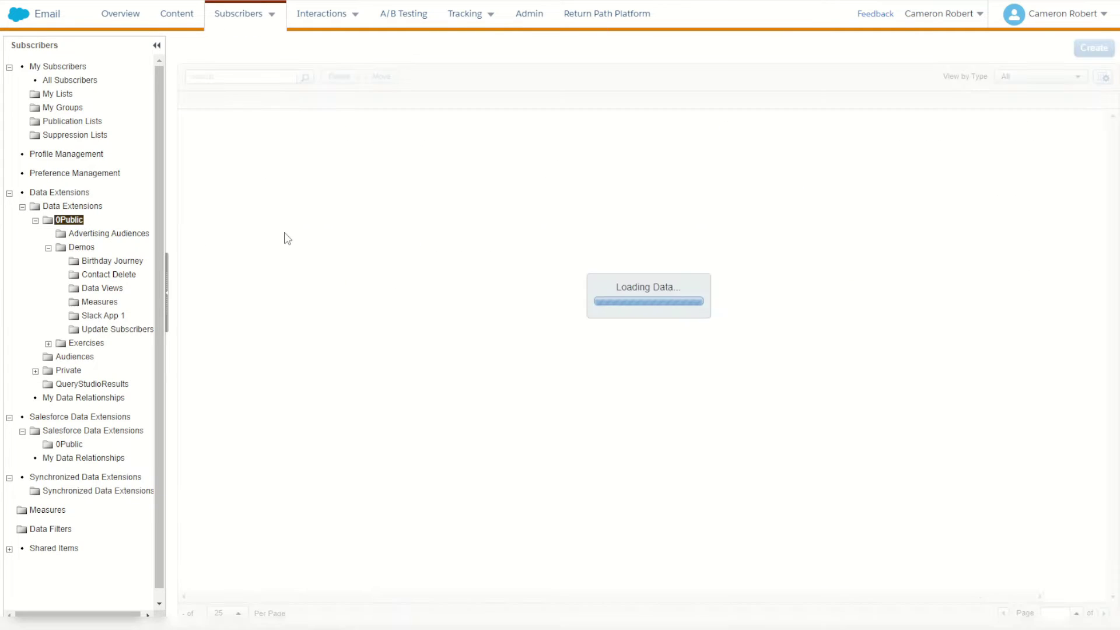
left_click(239, 131)
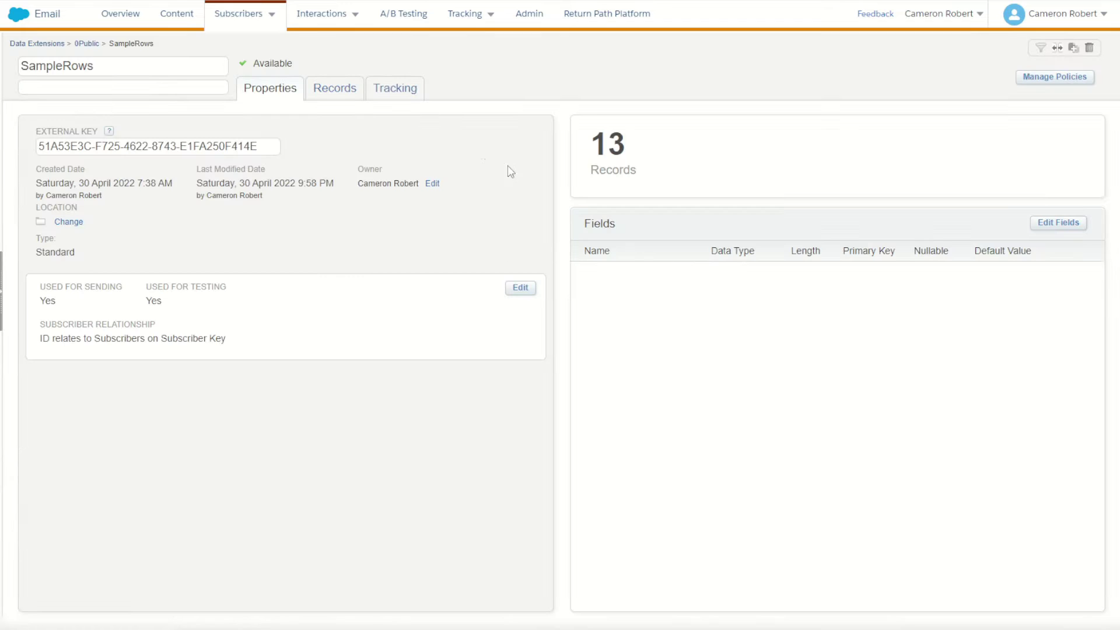
left_click(324, 93)
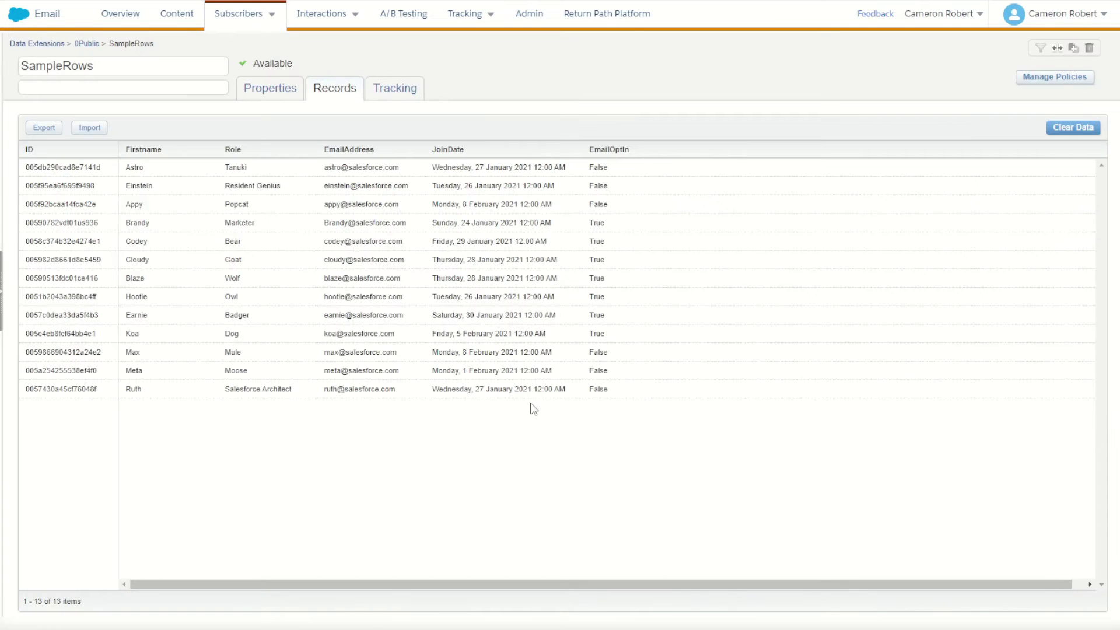
left_click_drag(400, 167, 147, 175)
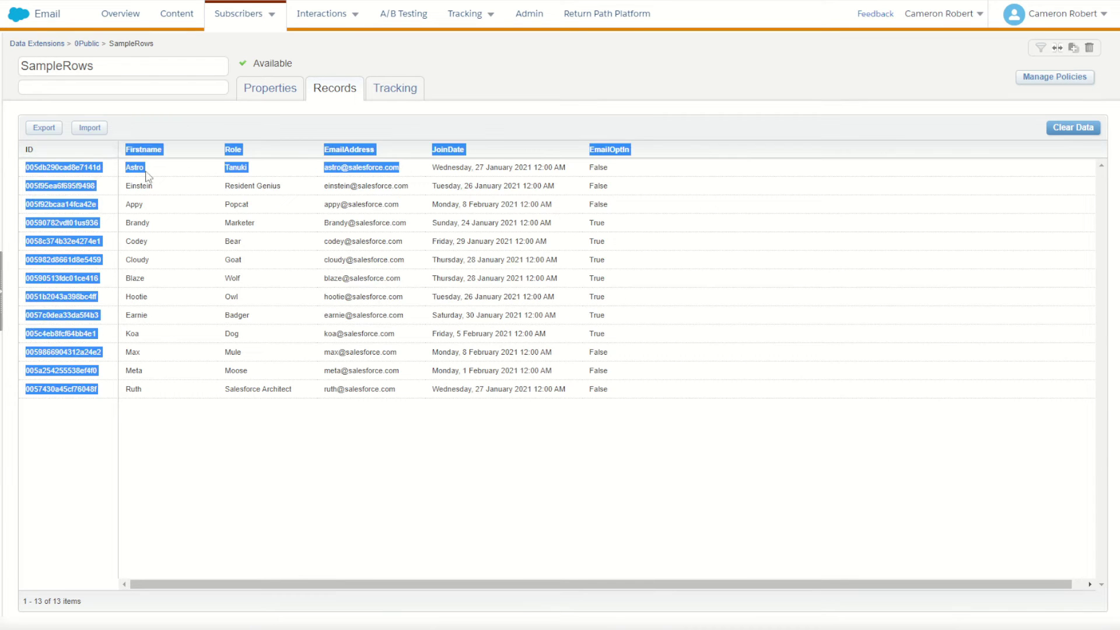
left_click(150, 186)
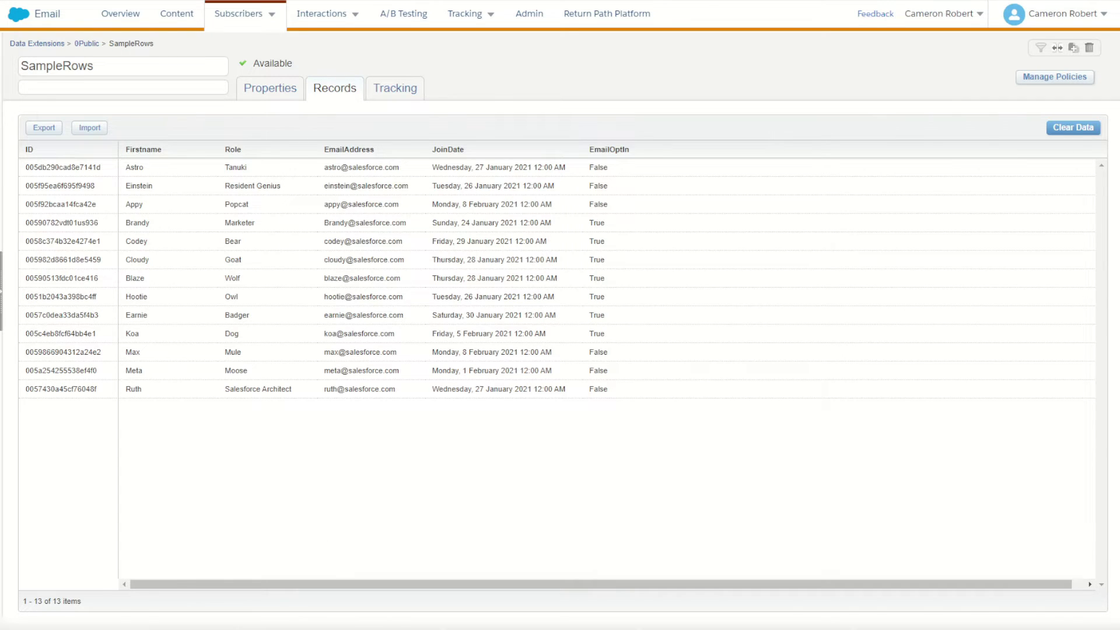
key("alt+Tab")
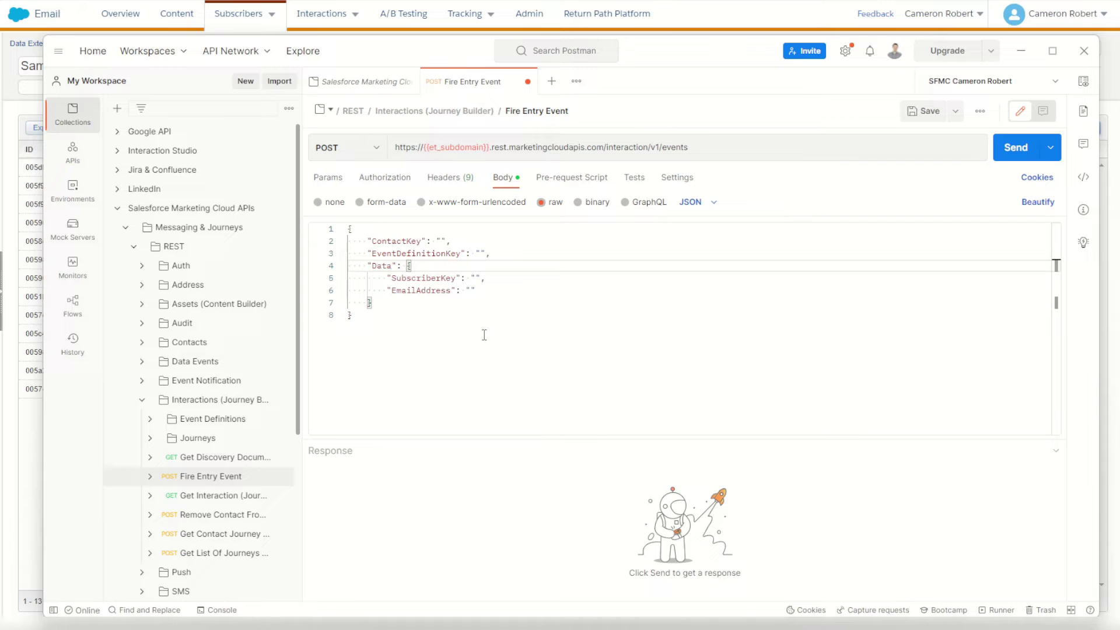
Paste the first SampleRows record's ID into ContactKey and SubscriberKey.
left_click(442, 241)
left_click(481, 253)
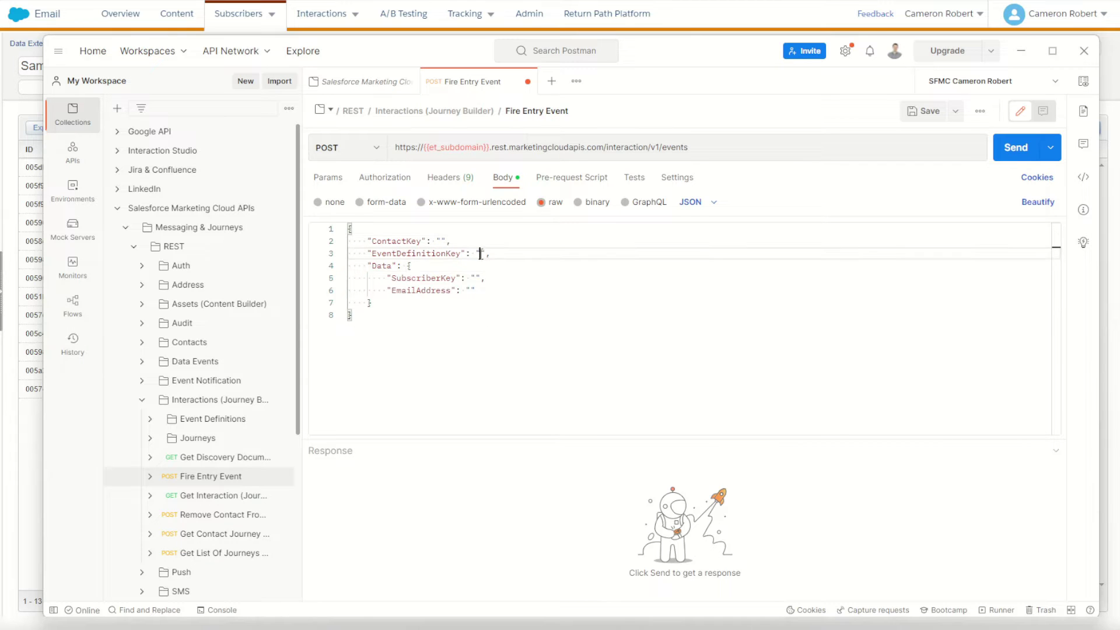
left_click(441, 241)
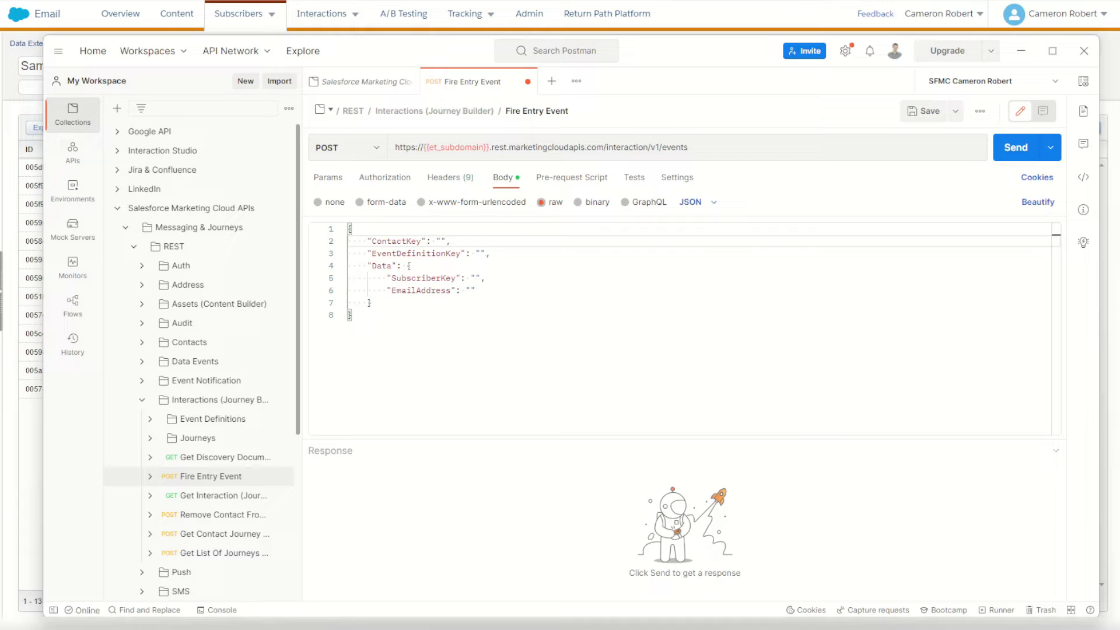
key("alt+Tab")
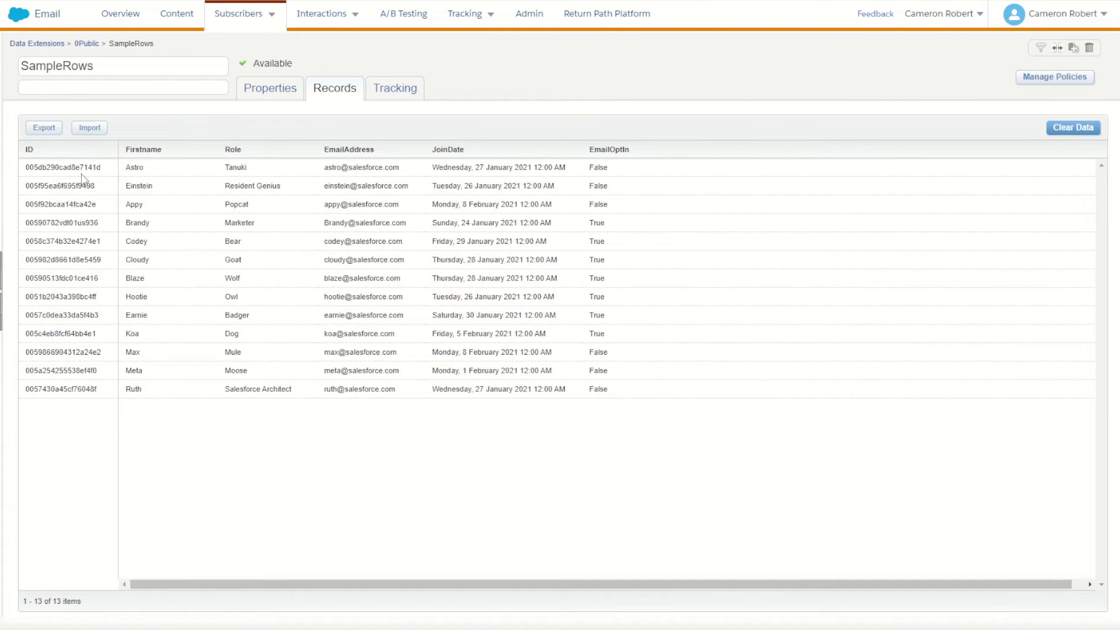
double_click(77, 168)
key("ctrl+c")
key("alt+Tab")
key("ctrl+v")
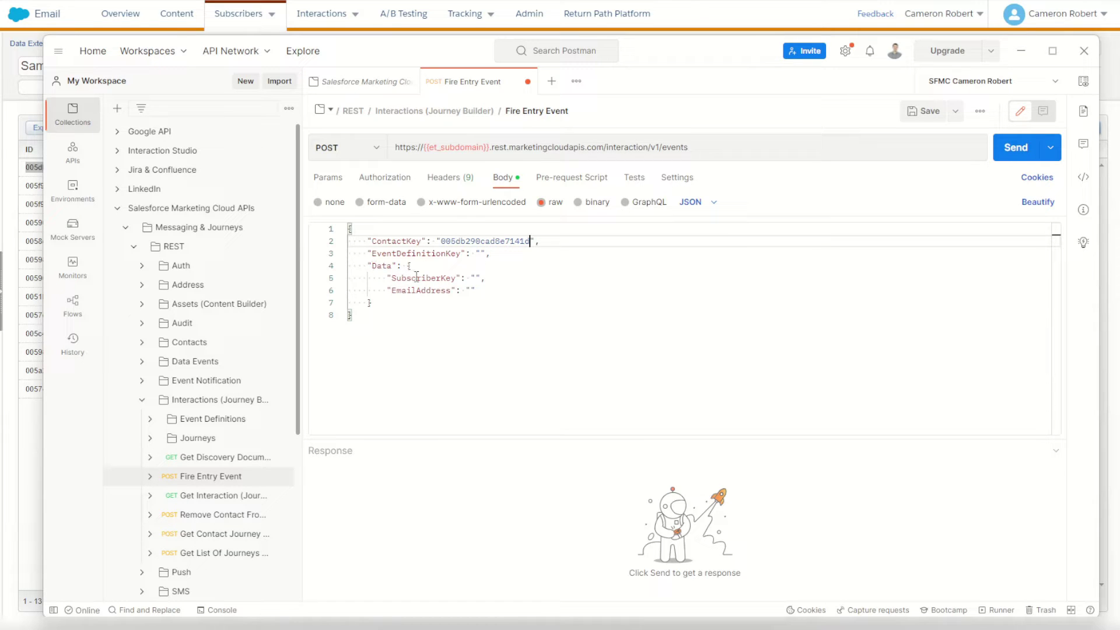
left_click(476, 278)
key("ctrl+v")
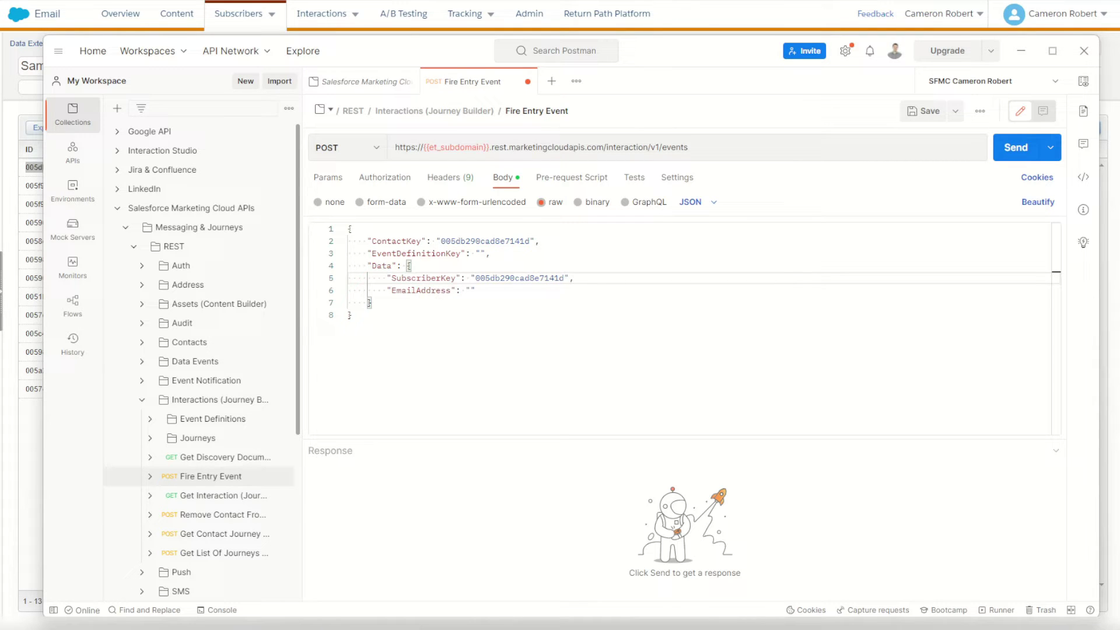
Paste the first record's email address into the EmailAddress value.
key("alt+Tab")
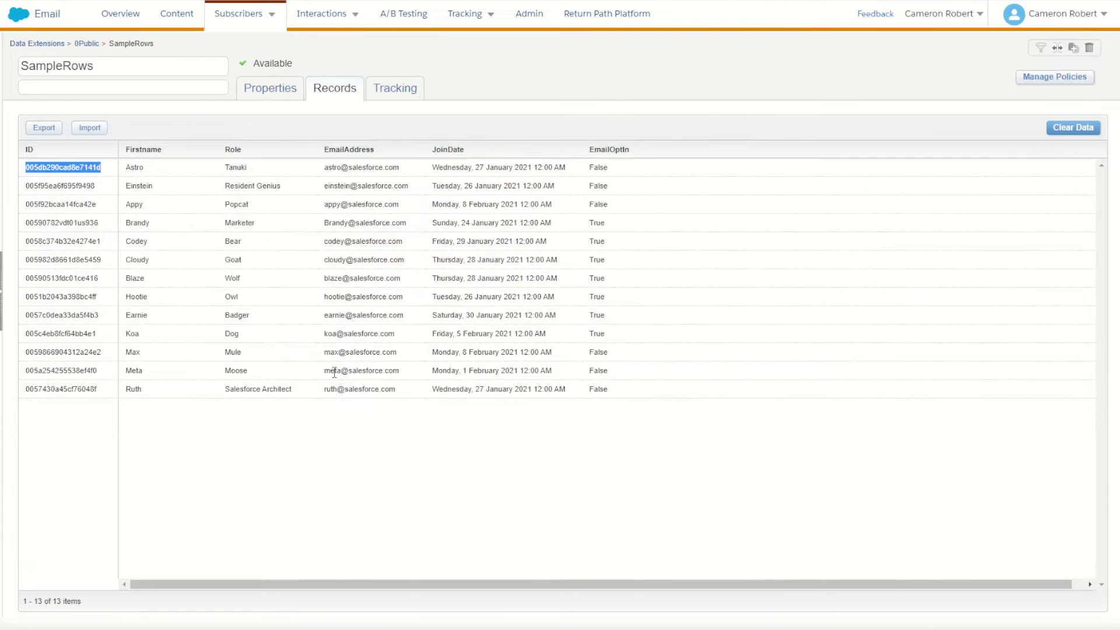
triple_click(332, 168)
key("ctrl+c")
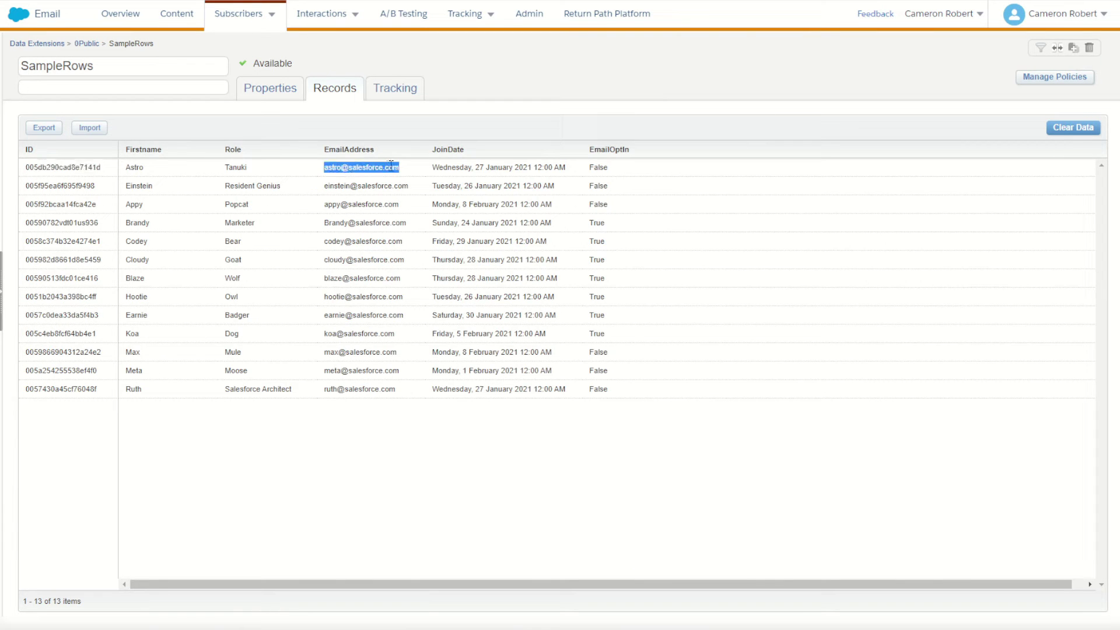
key("alt+Tab")
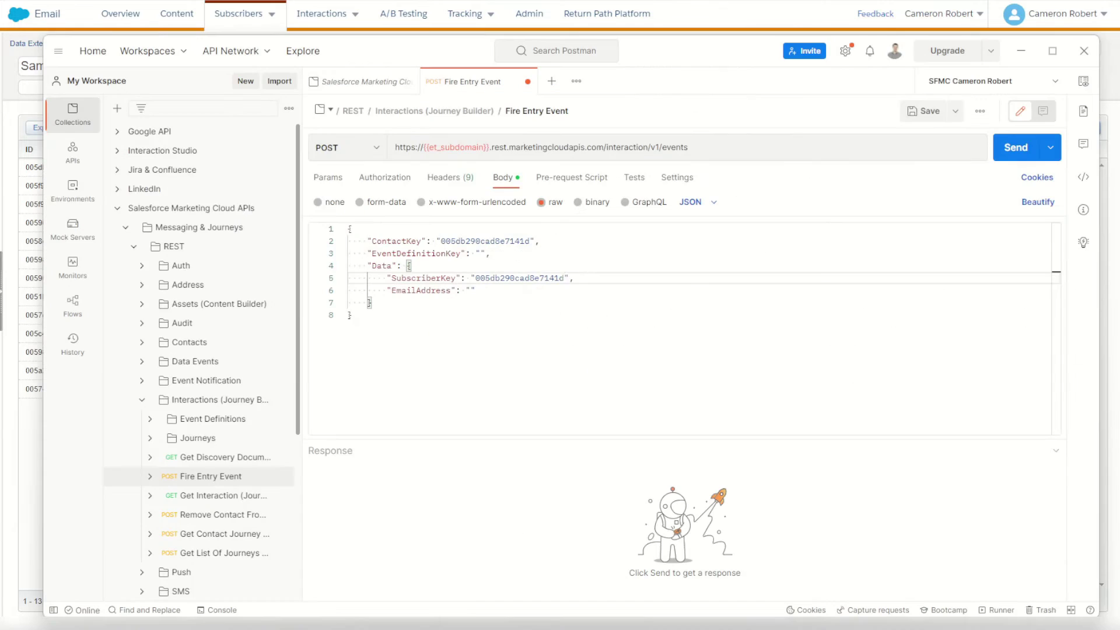
left_click(474, 291)
key("ctrl+v")
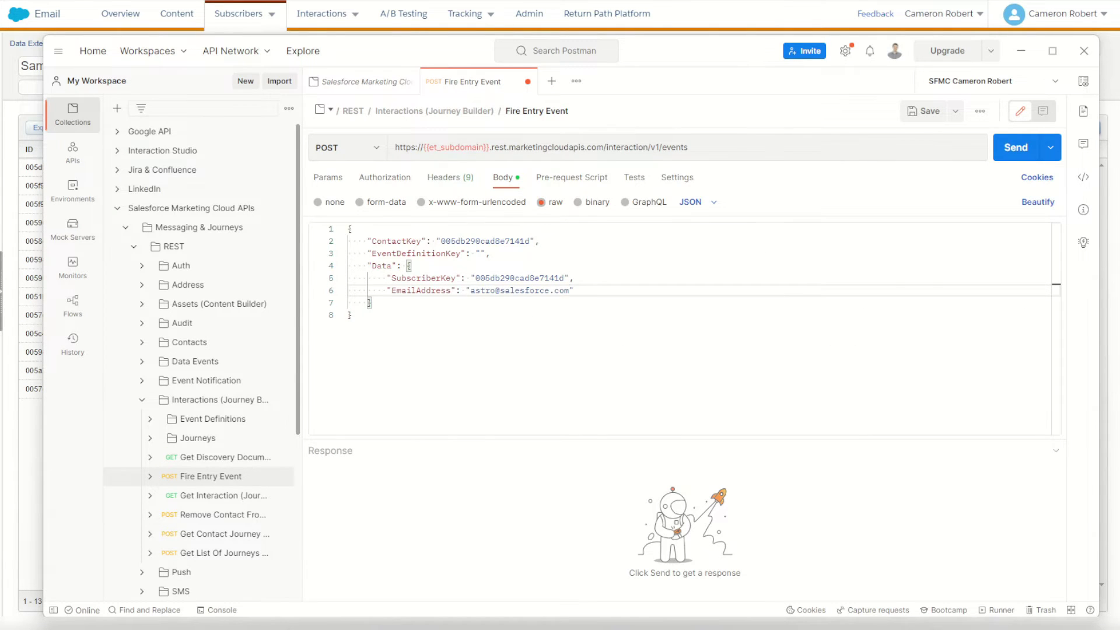
key("alt+Tab")
left_click(90, 44)
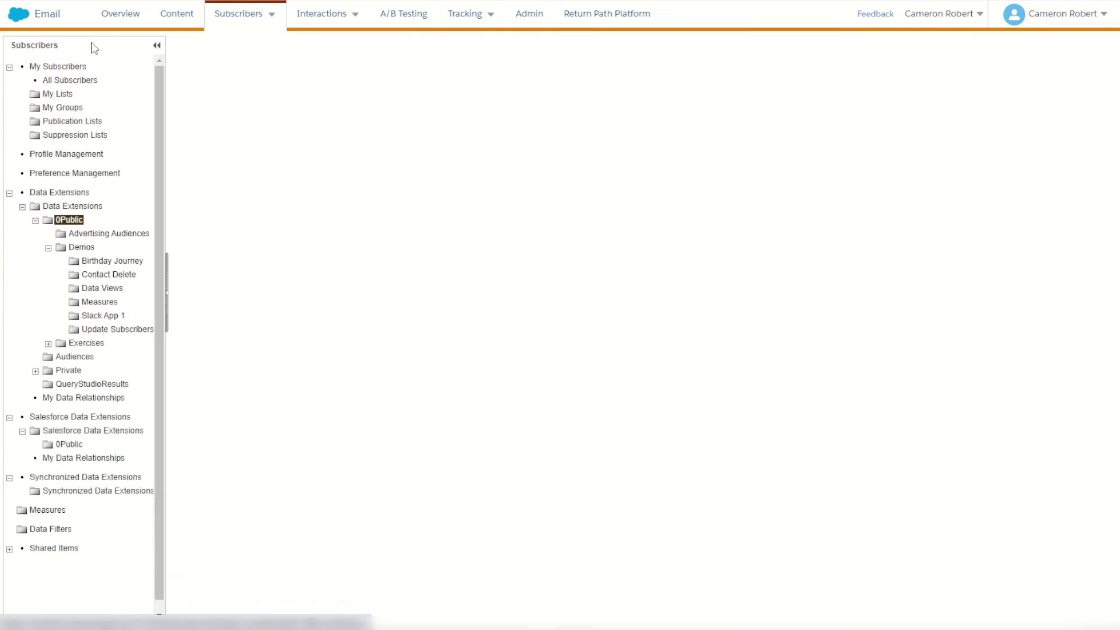
Check the Name and Other fields of the Journey API data extension in Demos.
left_click(82, 248)
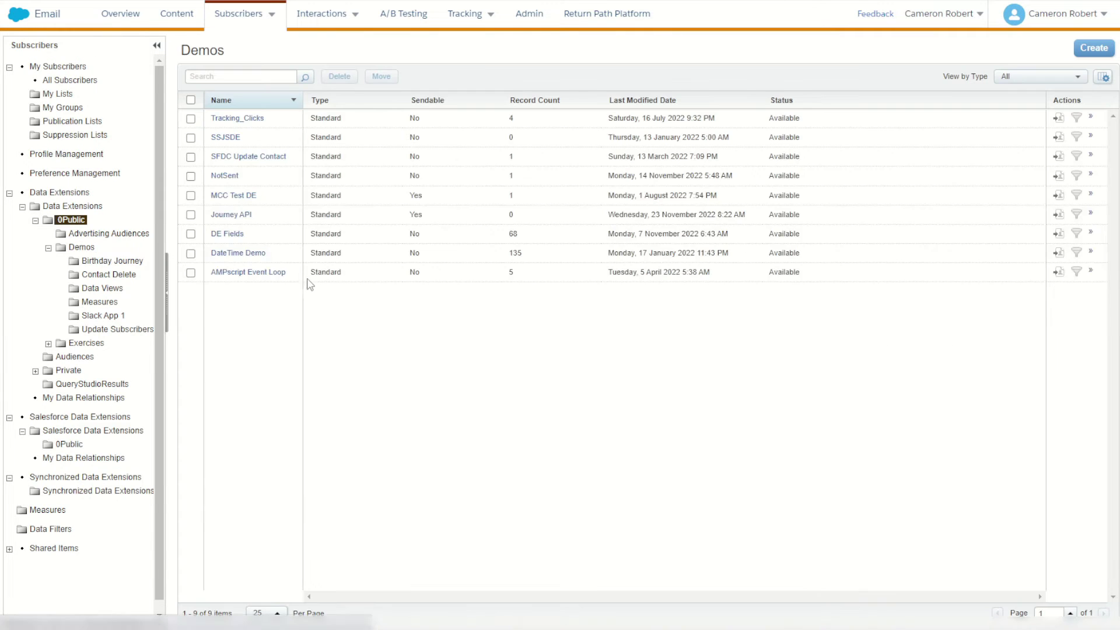
left_click(245, 226)
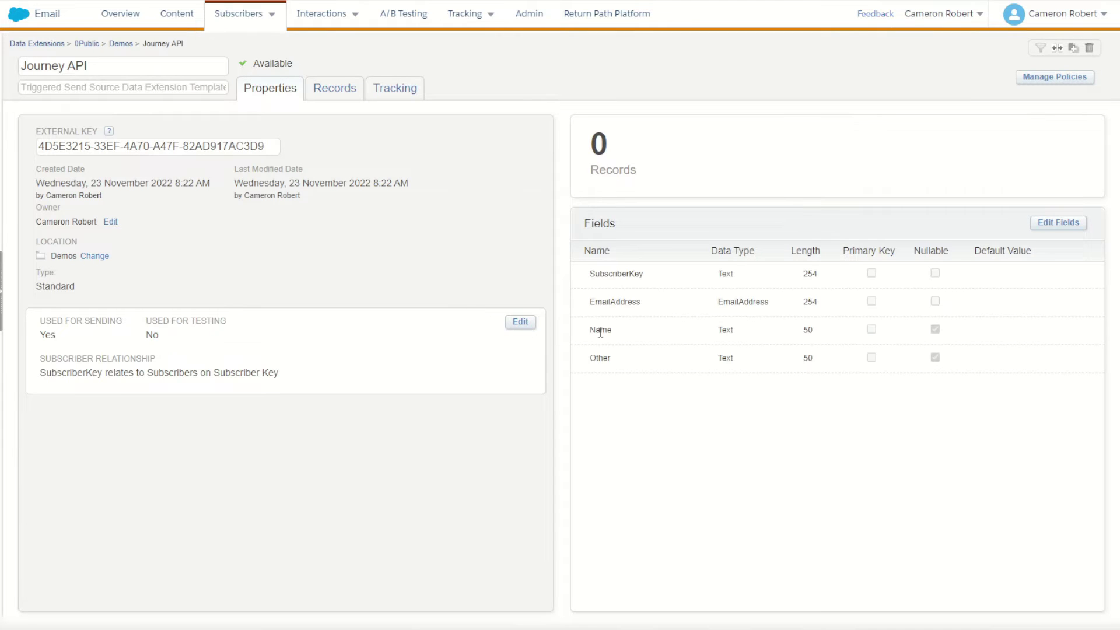
double_click(601, 331)
Add "Name": "Astro" and "Other": "This Is Cam" to the request's Data object.
key("alt+Tab")
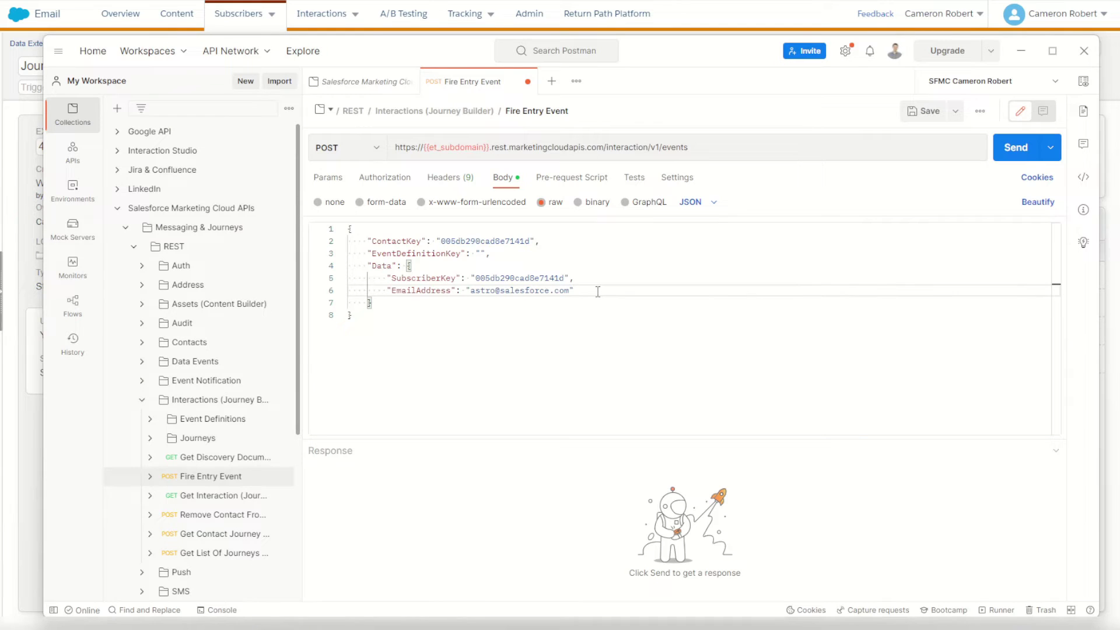
type(",")
key("Return")
type("\"Name\"")
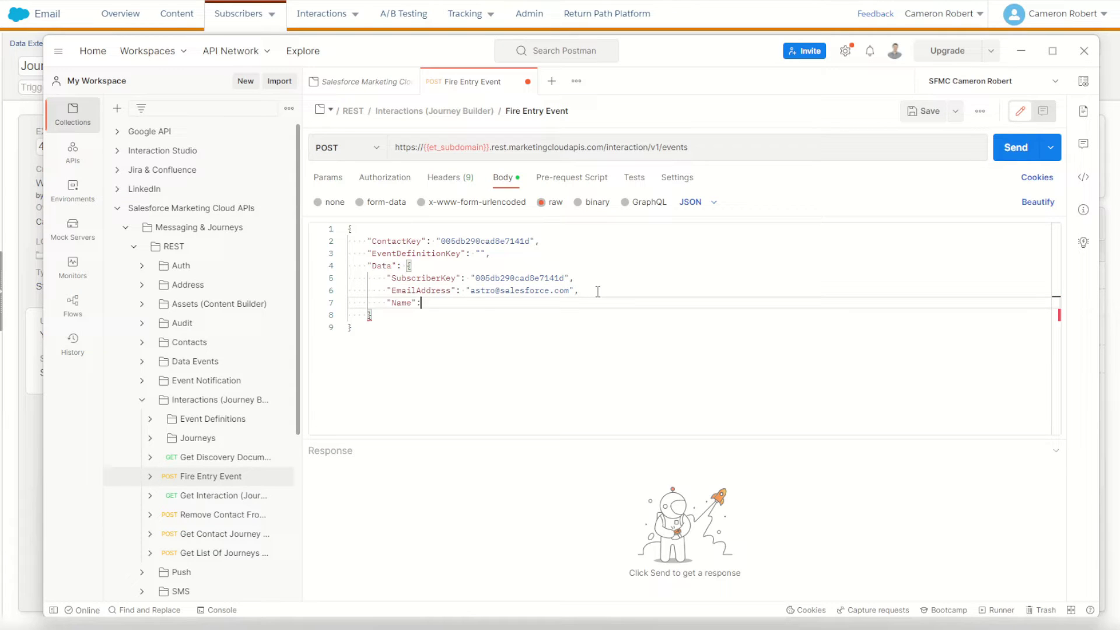
type(": \"Astro\"")
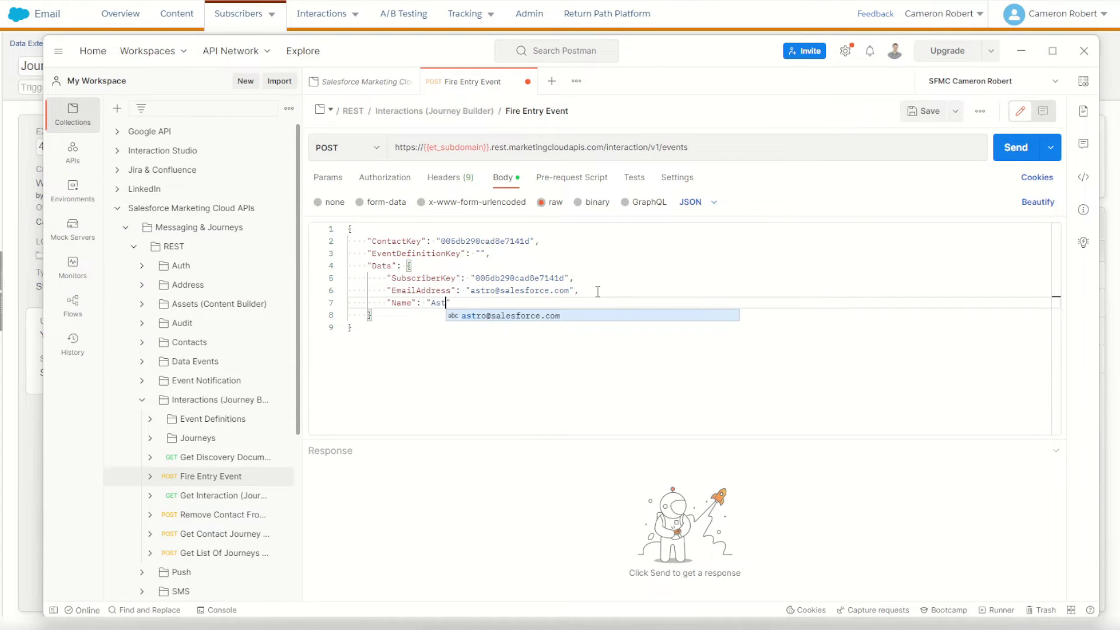
type(",")
key("Return")
type("\"")
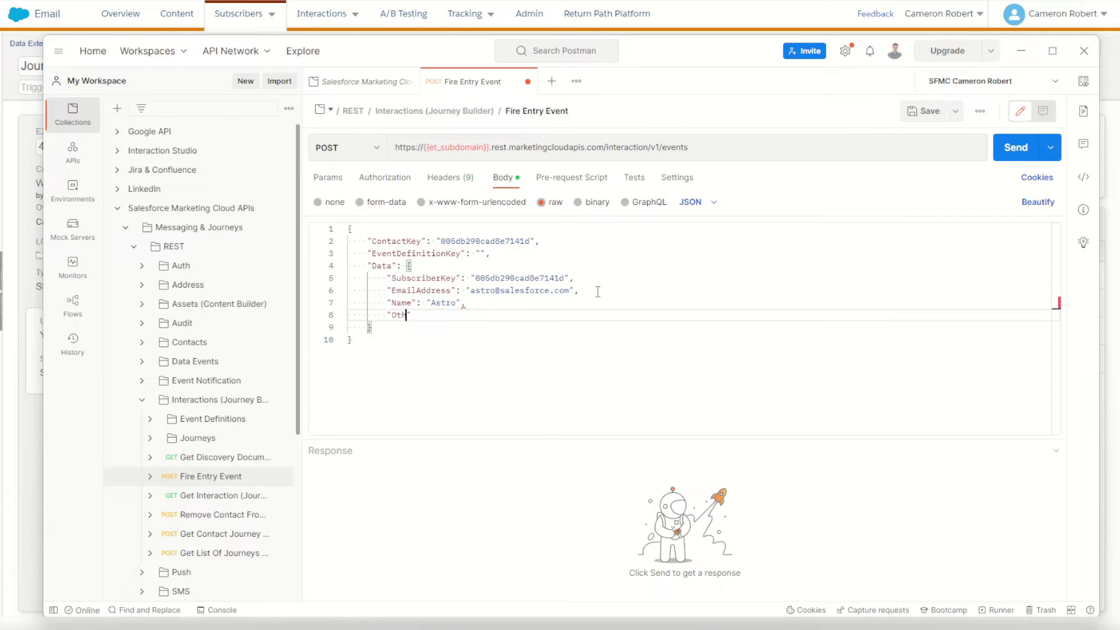
type("Other\": \"This Is Cam")
left_click_drag(387, 278, 371, 328)
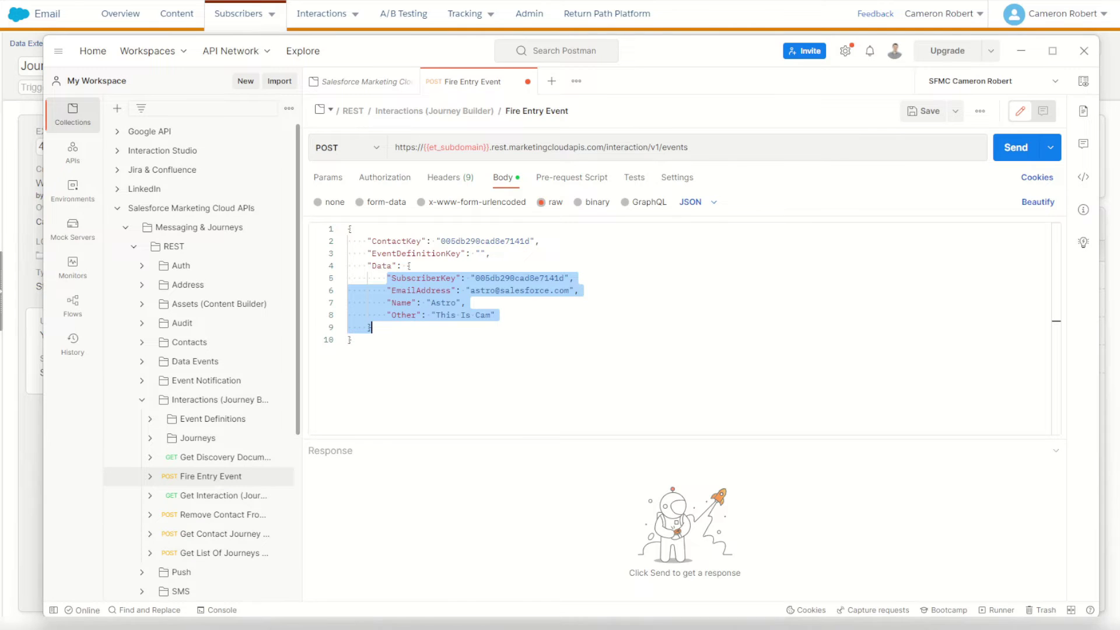
key("alt+Tab")
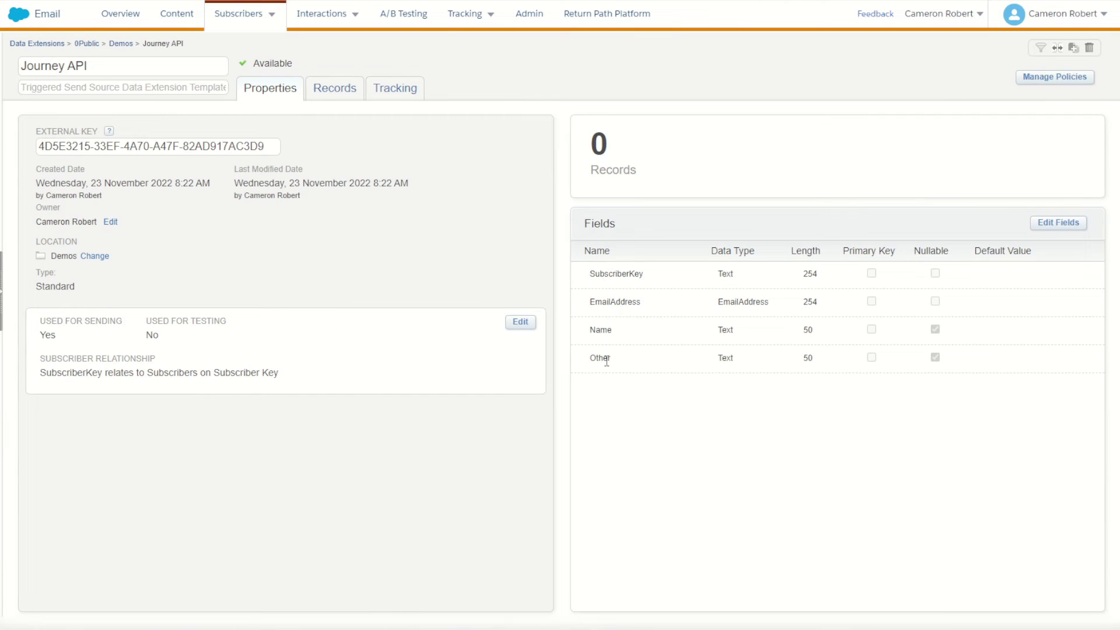
Paste the Journey API entry event's definition key into the Postman request's EventDefinitionKey value.
key("ctrl+Tab")
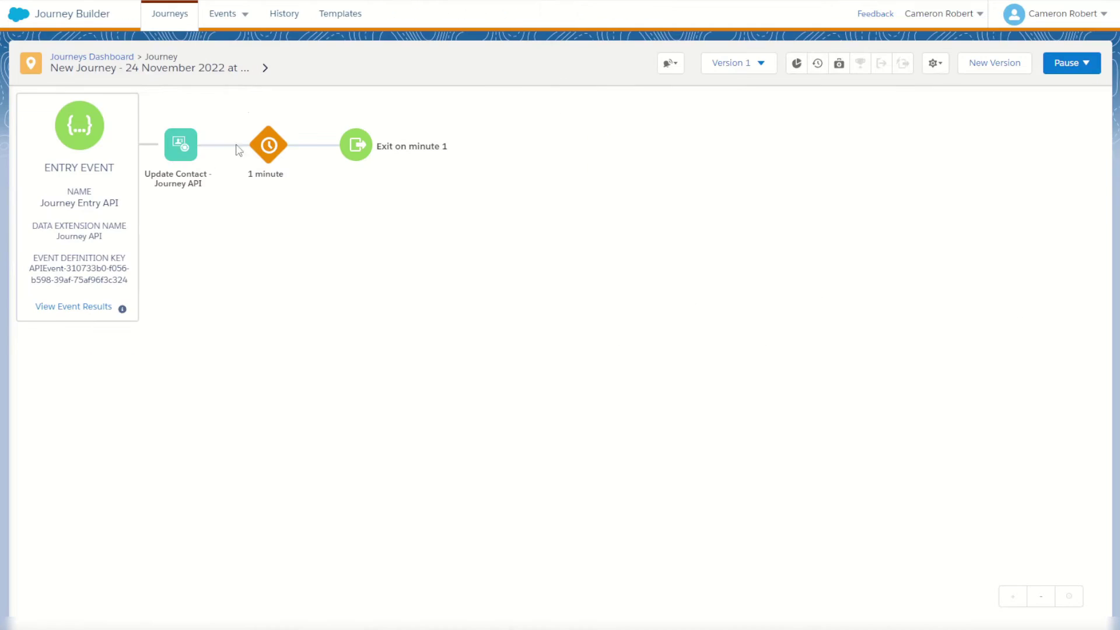
left_click(80, 275)
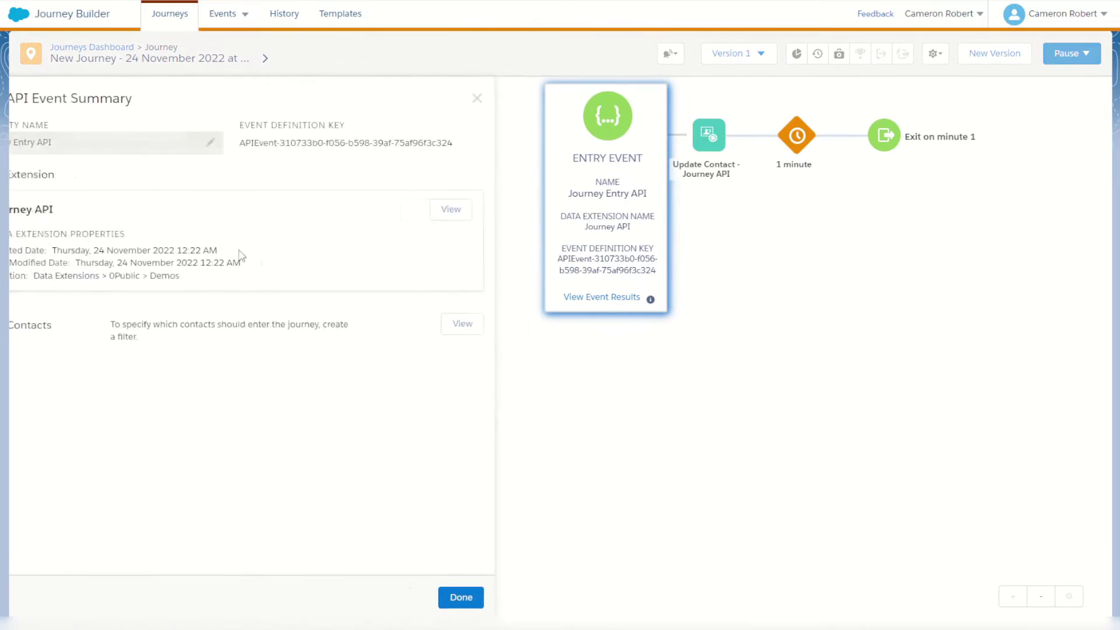
left_click_drag(283, 142, 465, 139)
key("ctrl+c")
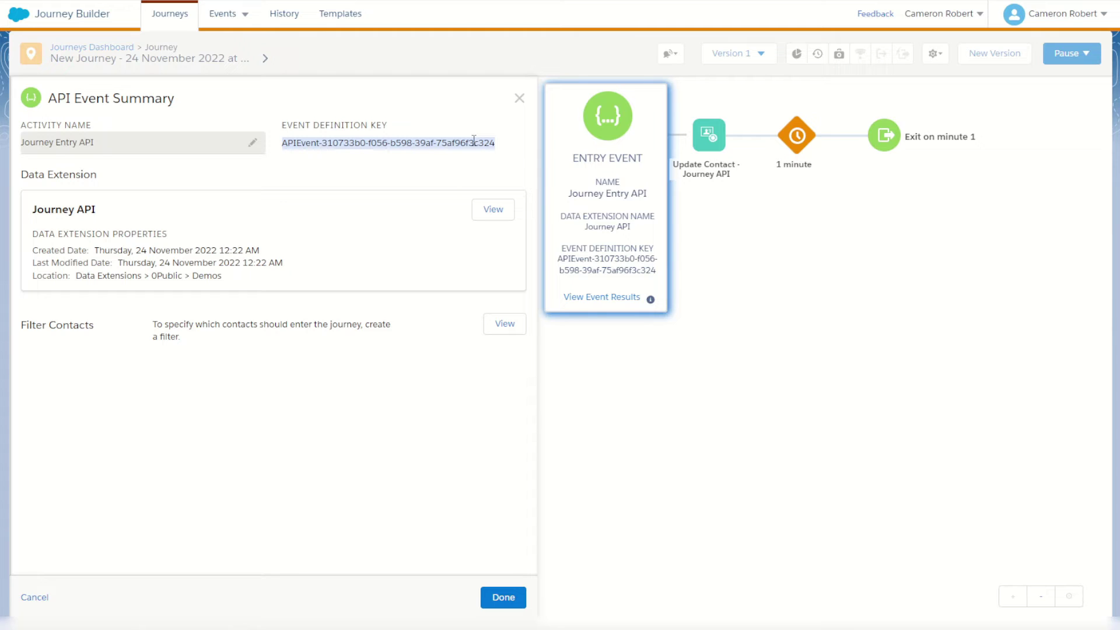
key("alt+Tab")
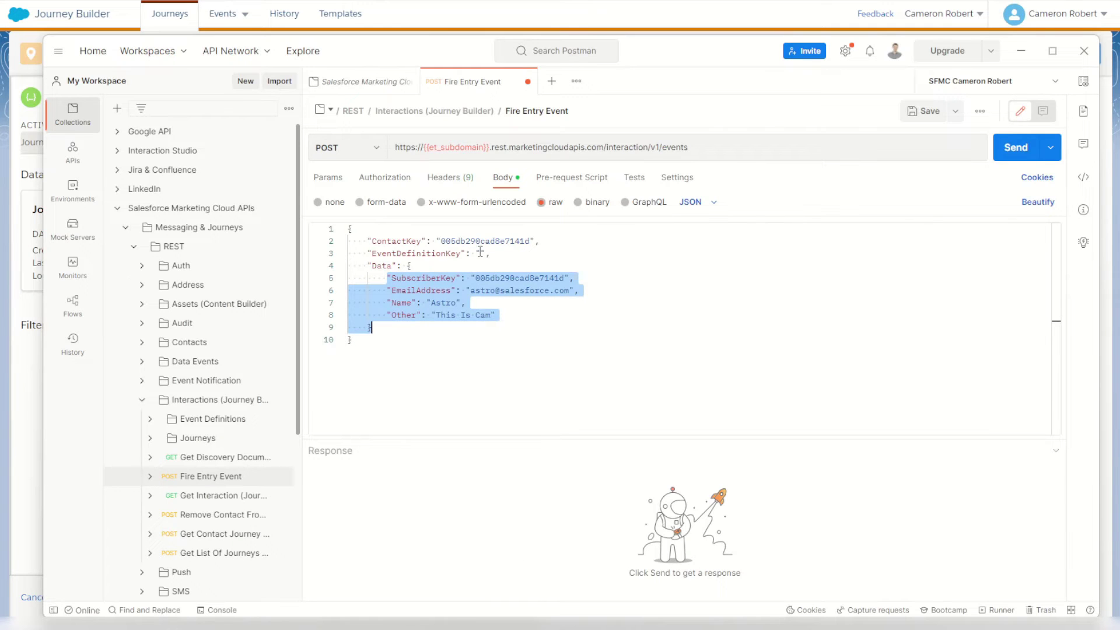
left_click(481, 251)
key("ctrl+v")
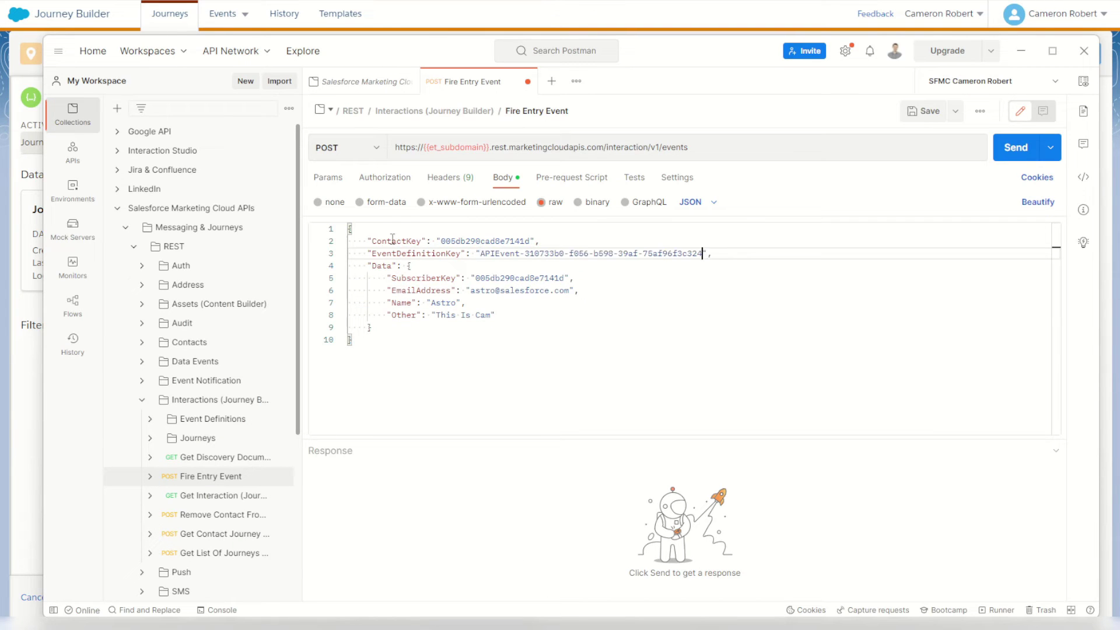
left_click_drag(371, 240, 494, 348)
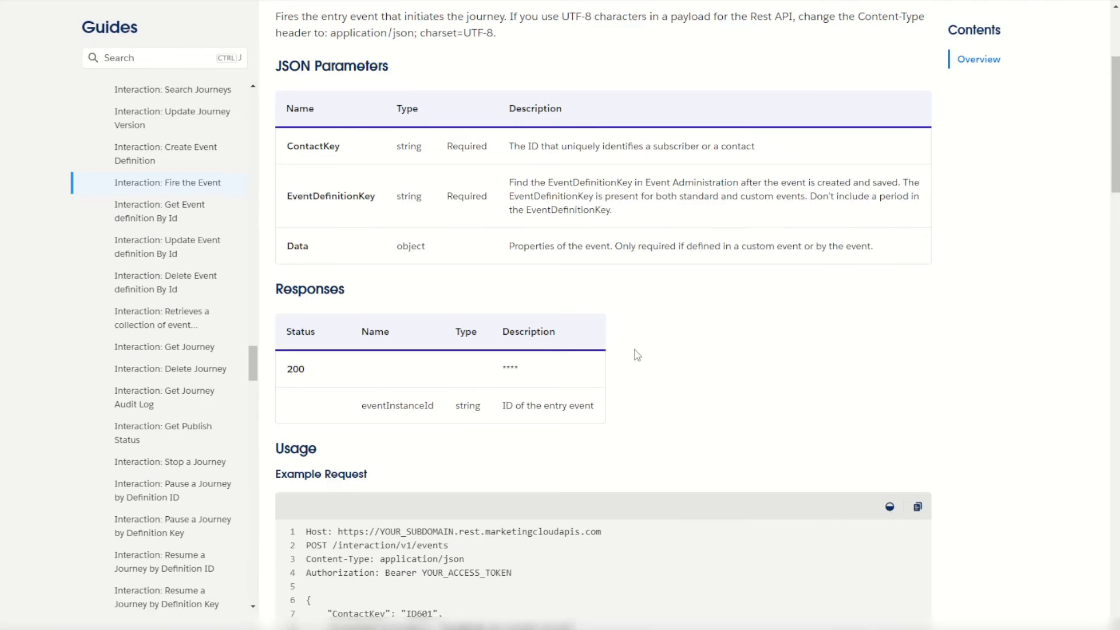
Scroll through the Fire the Event documentation to review the example request and responses.
scroll(636, 353, "down", 3)
scroll(555, 484, "down", 3)
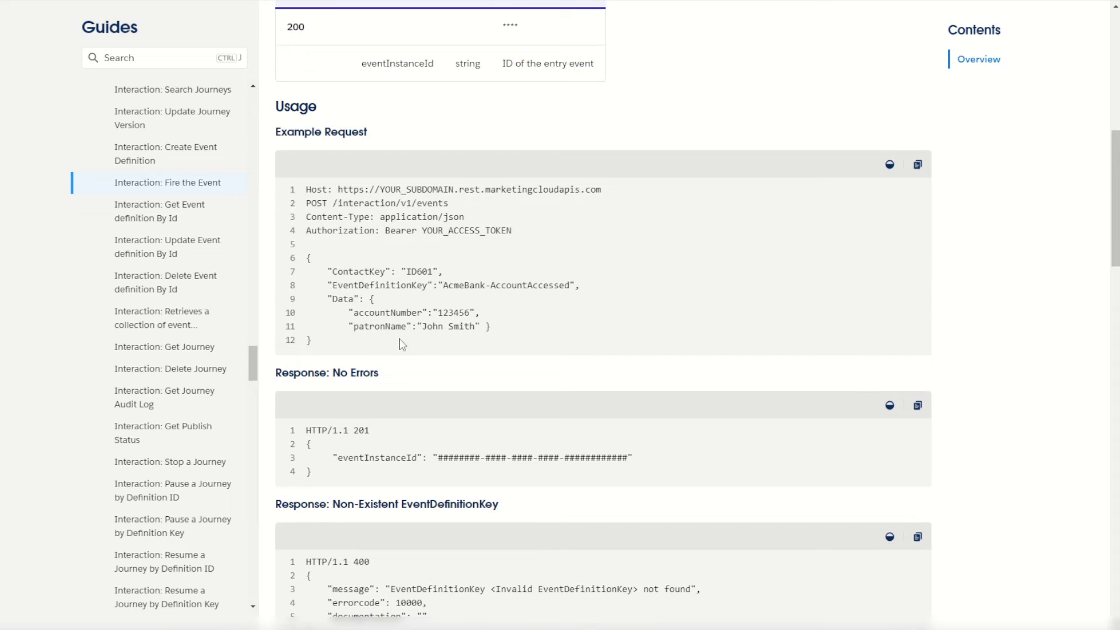
left_click_drag(376, 344, 313, 257)
scroll(408, 280, "down", 3)
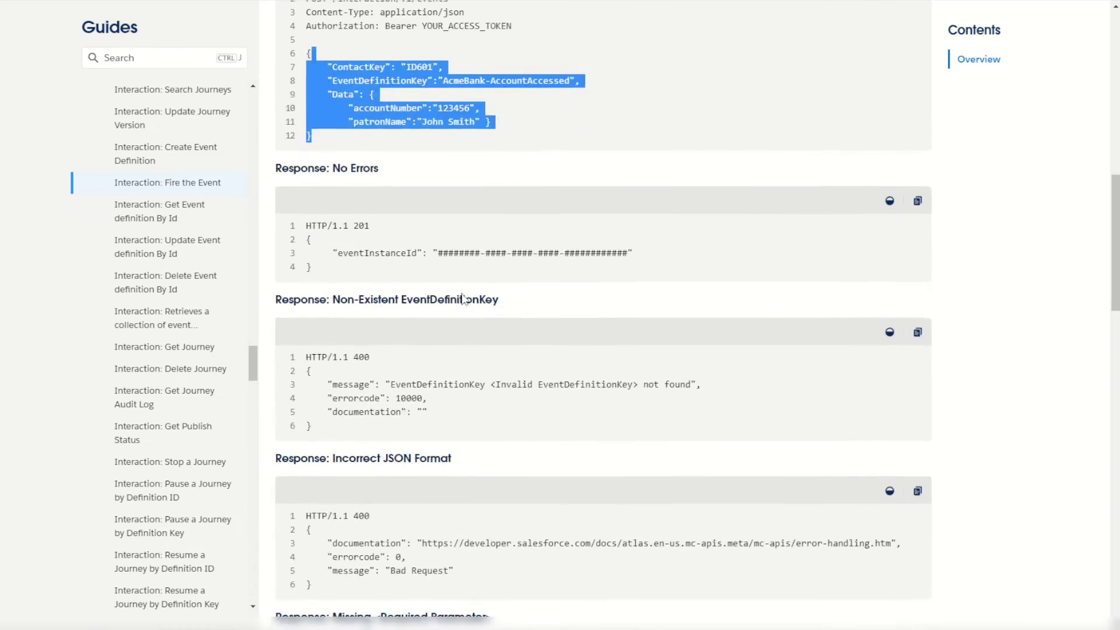
scroll(464, 300, "up", 5)
scroll(465, 300, "up", 3)
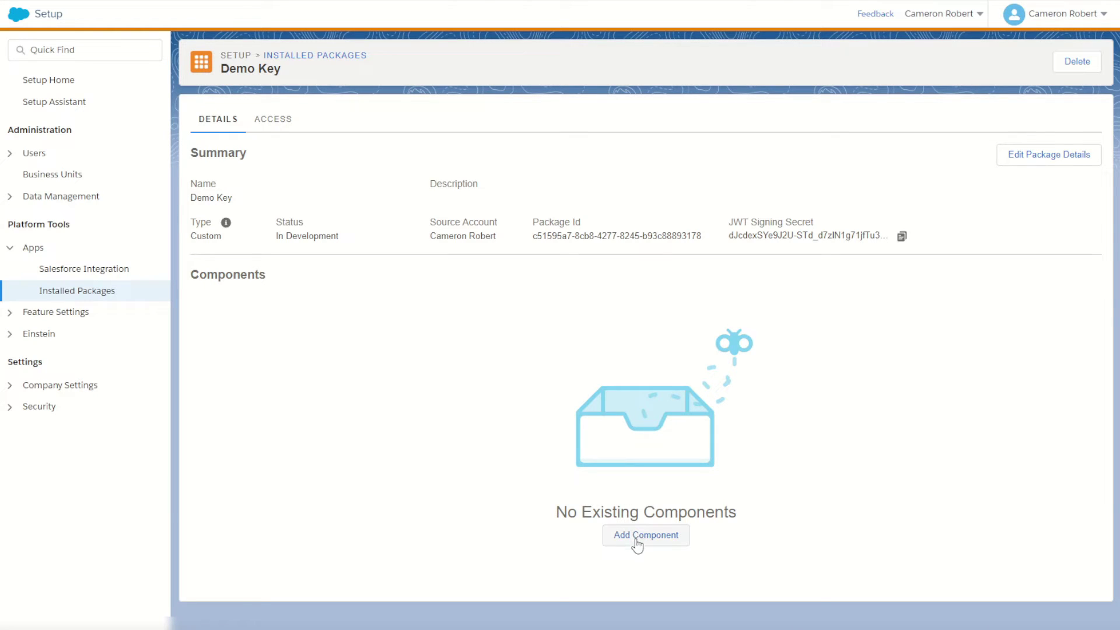
Add an API Integration component to Demo Key as Server-to-Server, reaching its scope page.
left_click(653, 539)
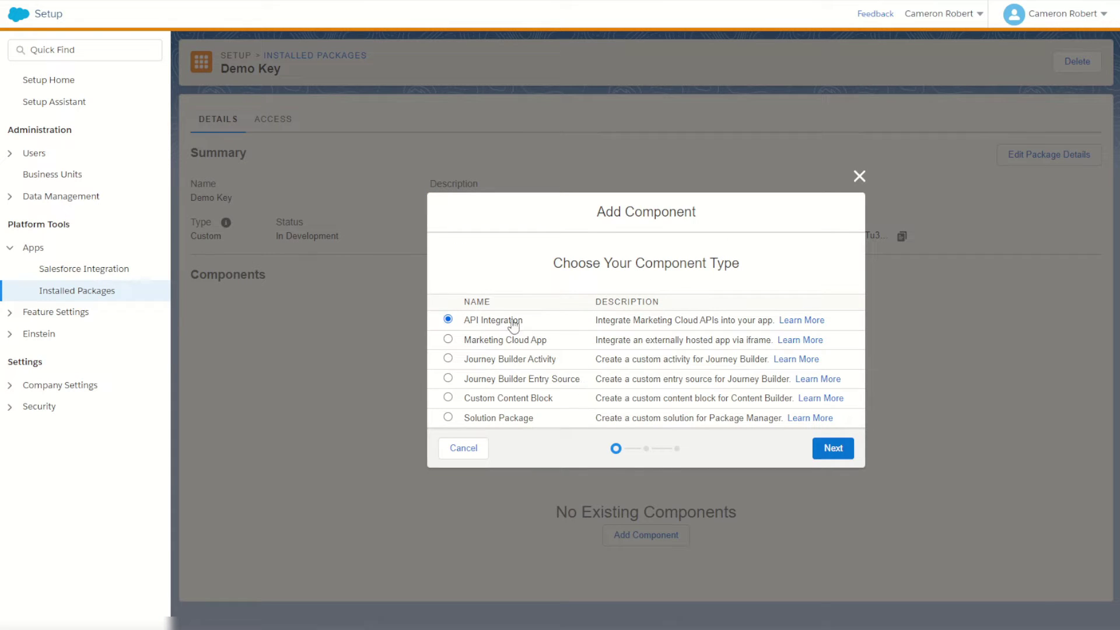
left_click(834, 448)
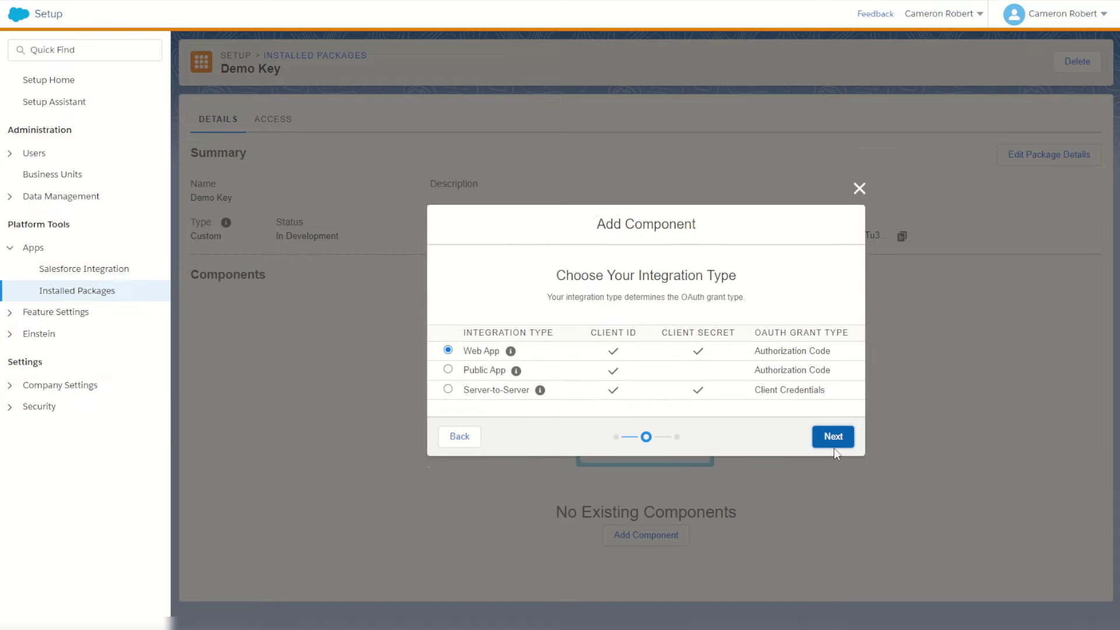
left_click(486, 397)
left_click(833, 442)
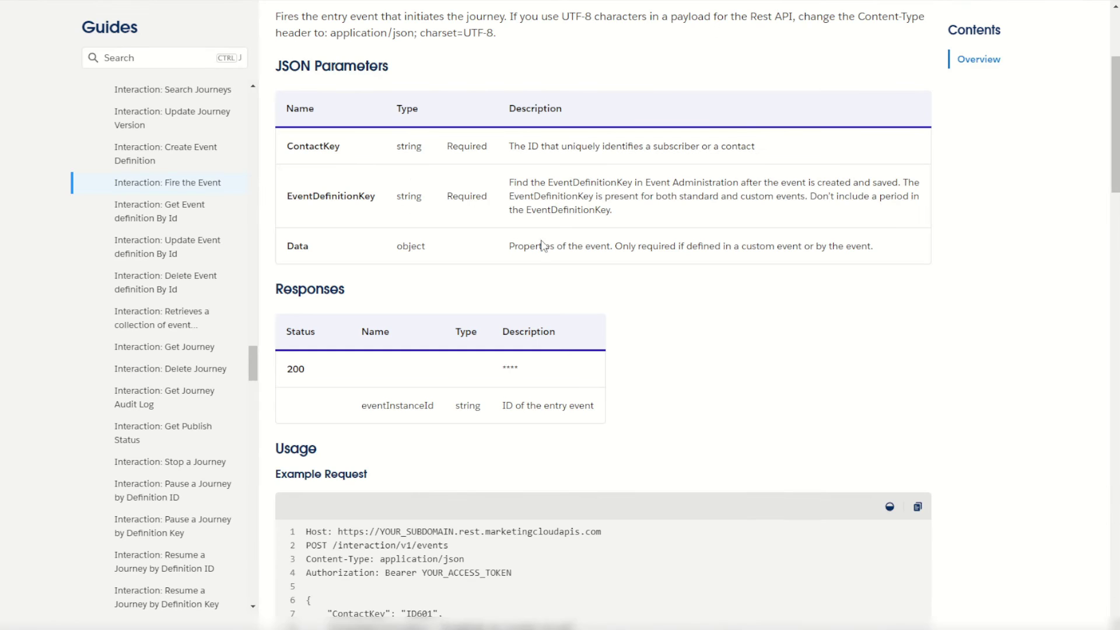
scroll(543, 245, "up", 4)
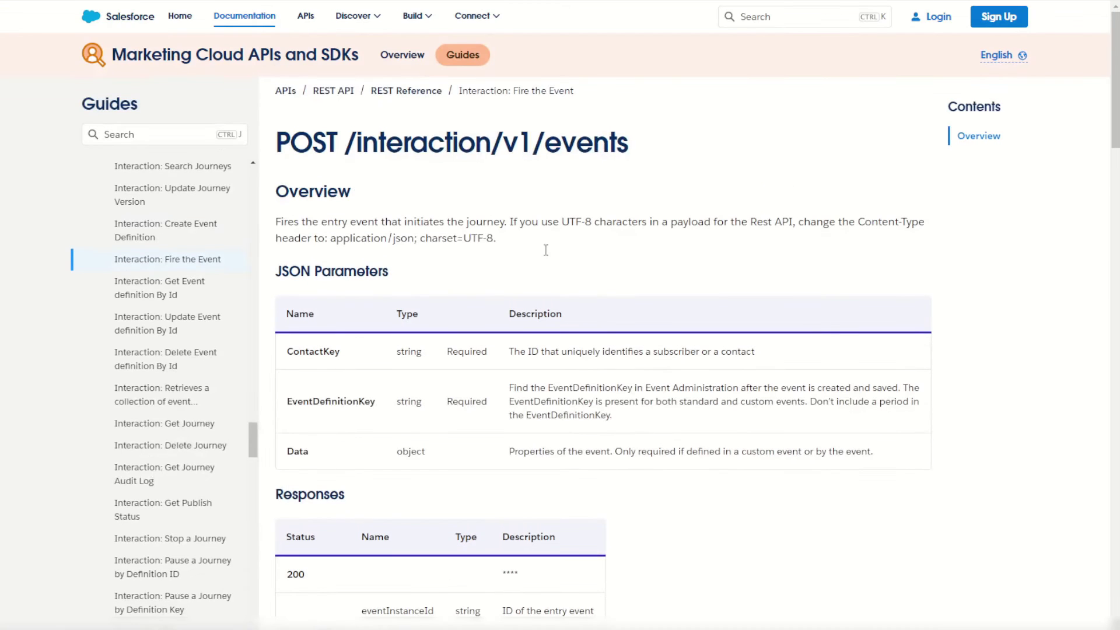
left_click_drag(592, 147, 357, 146)
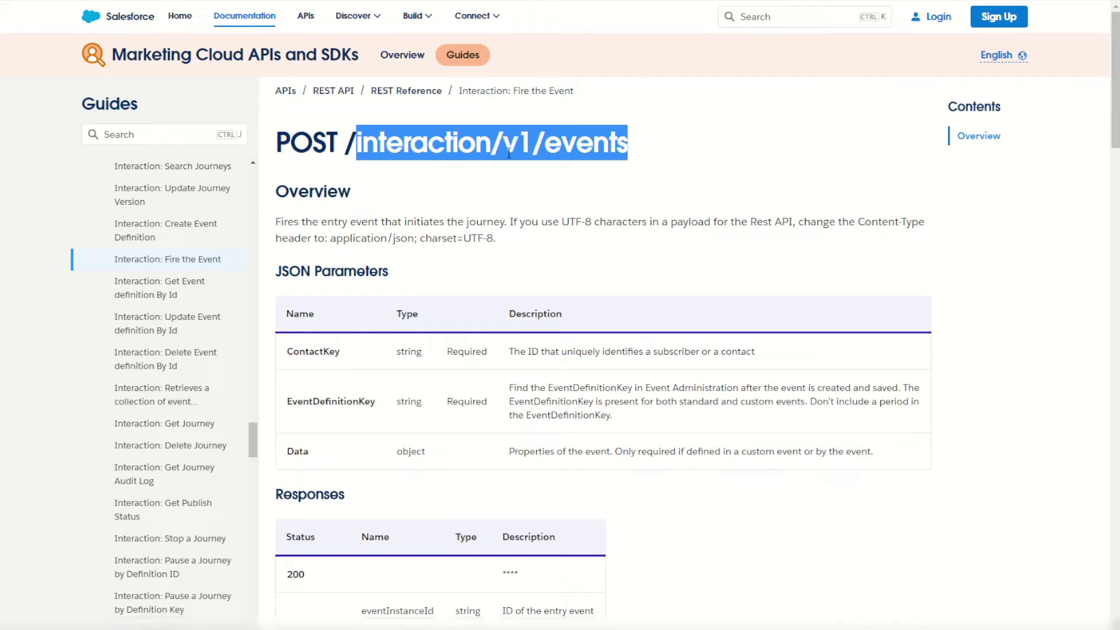
Search the REST API Permission IDs and Scopes page for interaction/v1/events.
scroll(510, 144, "down", 8)
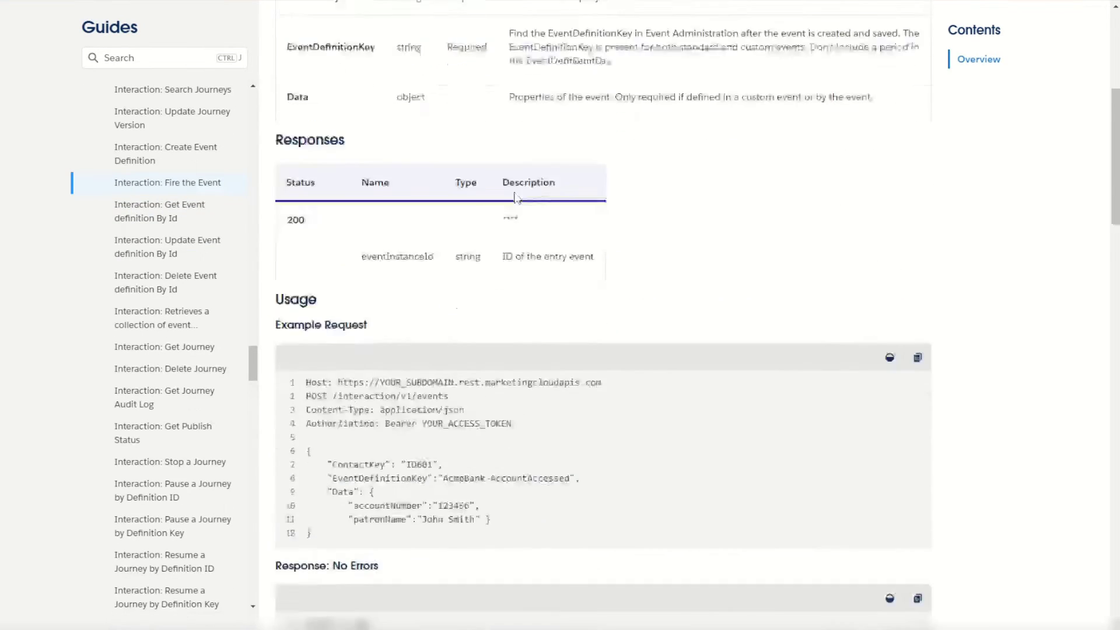
left_click_drag(337, 272, 423, 269)
key("ctrl+c")
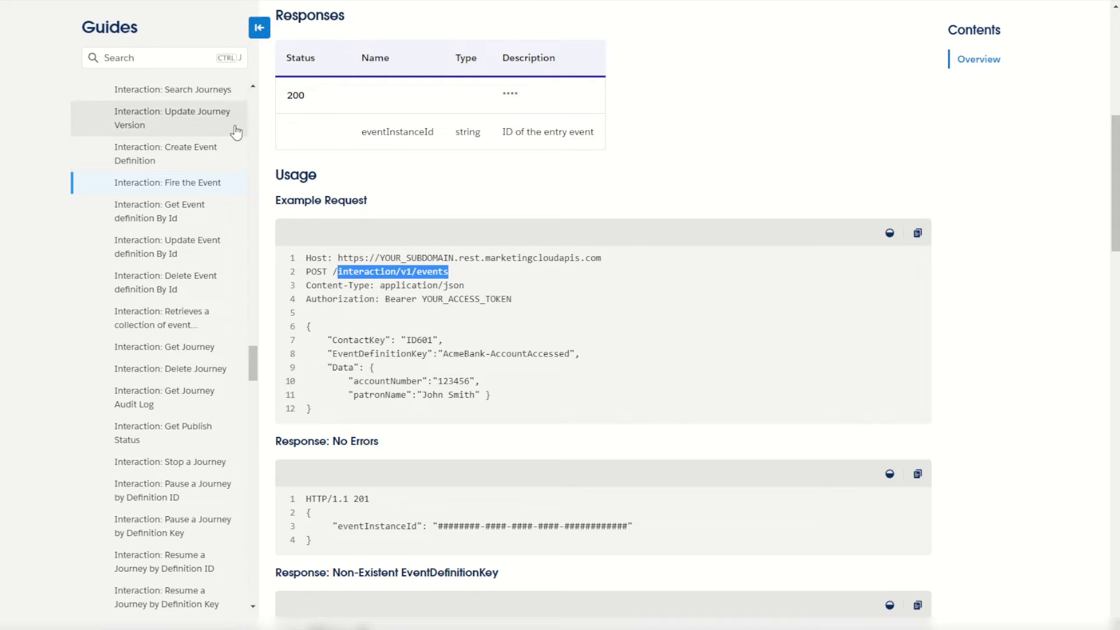
left_click_drag(253, 363, 249, 594)
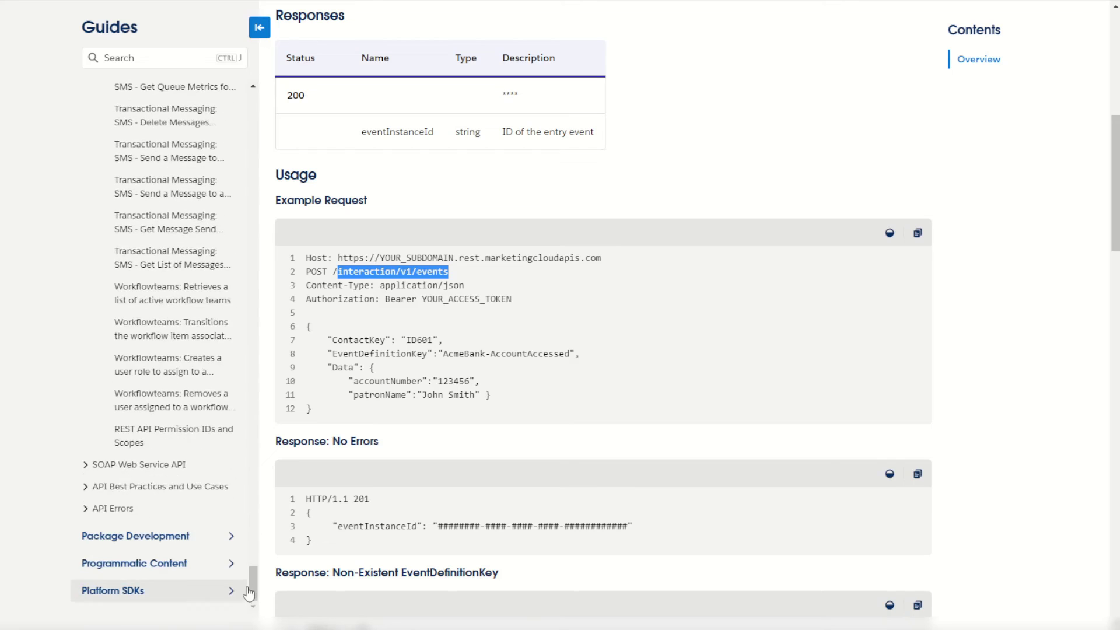
left_click(137, 437)
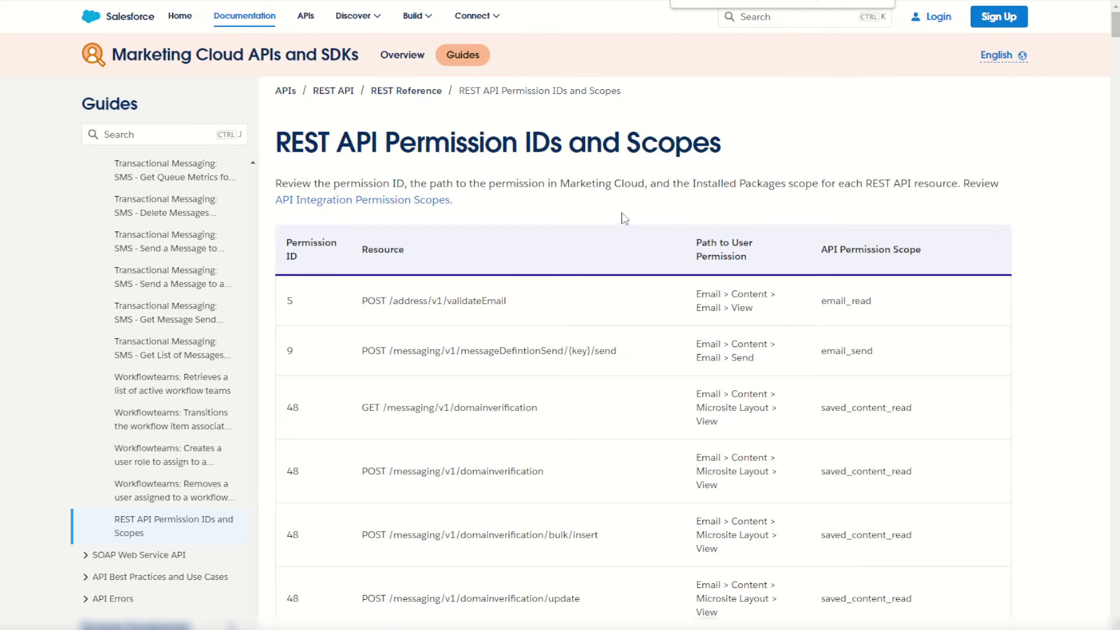
key("ctrl+v")
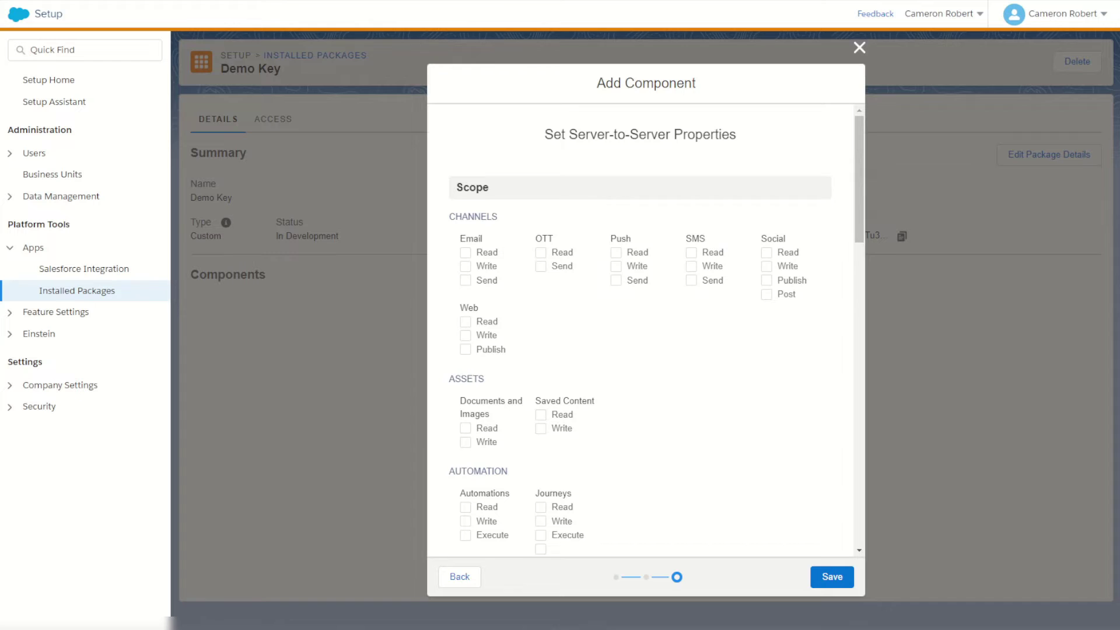
Check List and Subscribers Read and Journeys Read scopes against the docs, and save the component.
scroll(582, 325, "down", 7)
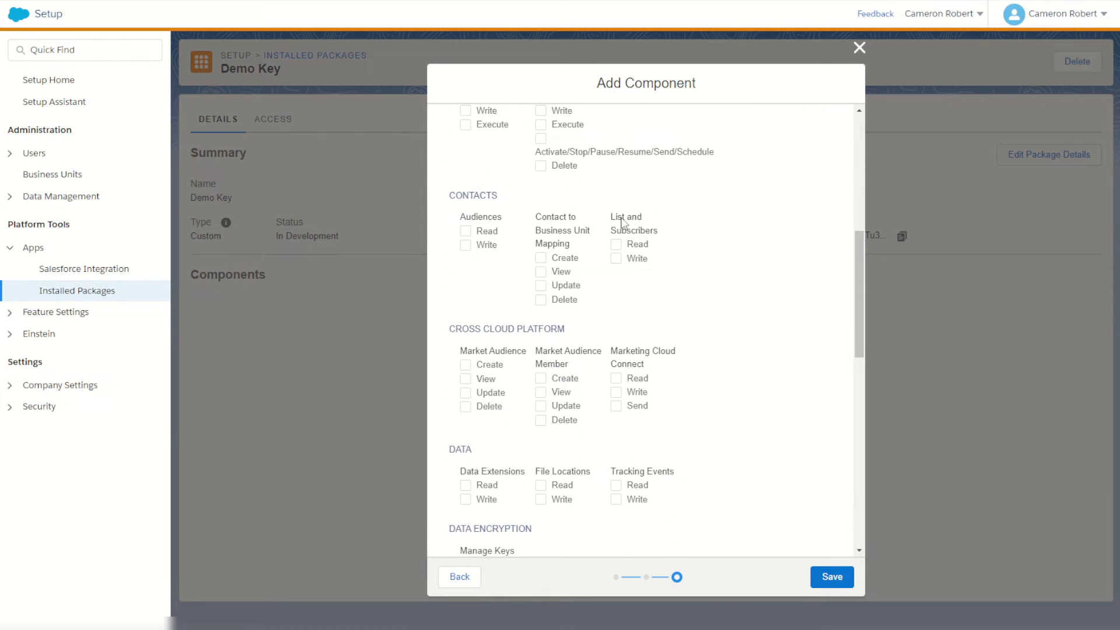
left_click(617, 245)
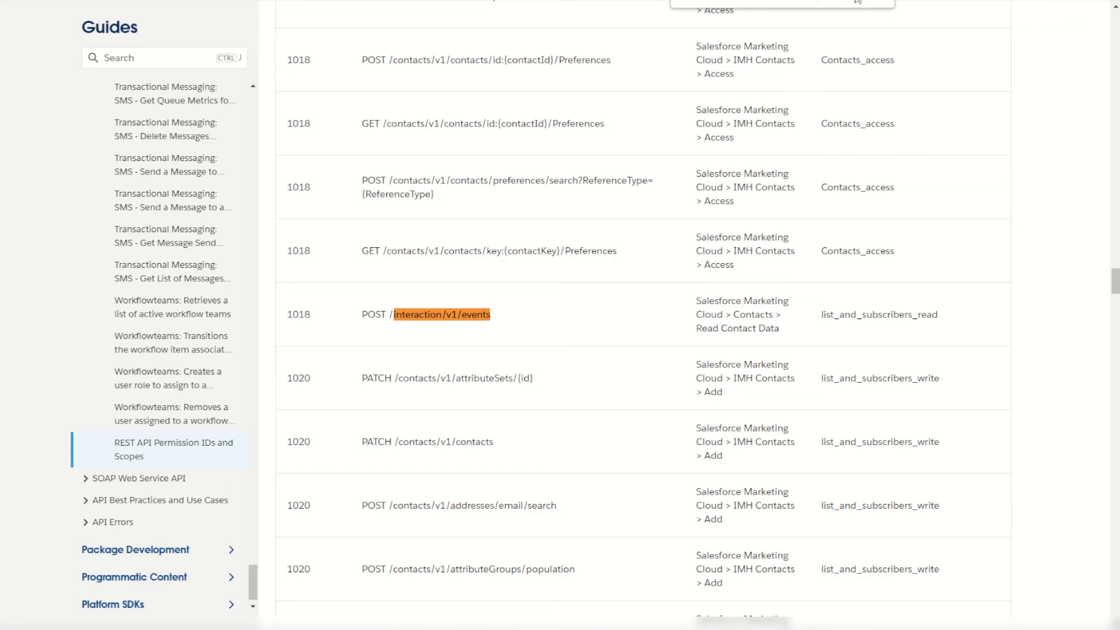
left_click(858, 1)
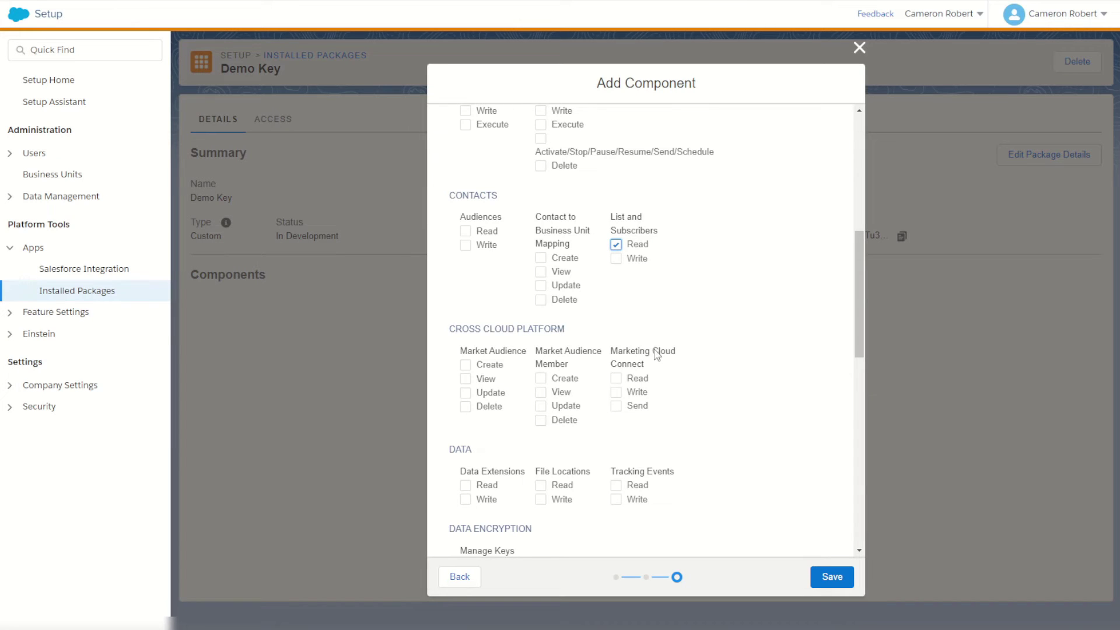
scroll(657, 353, "up", 3)
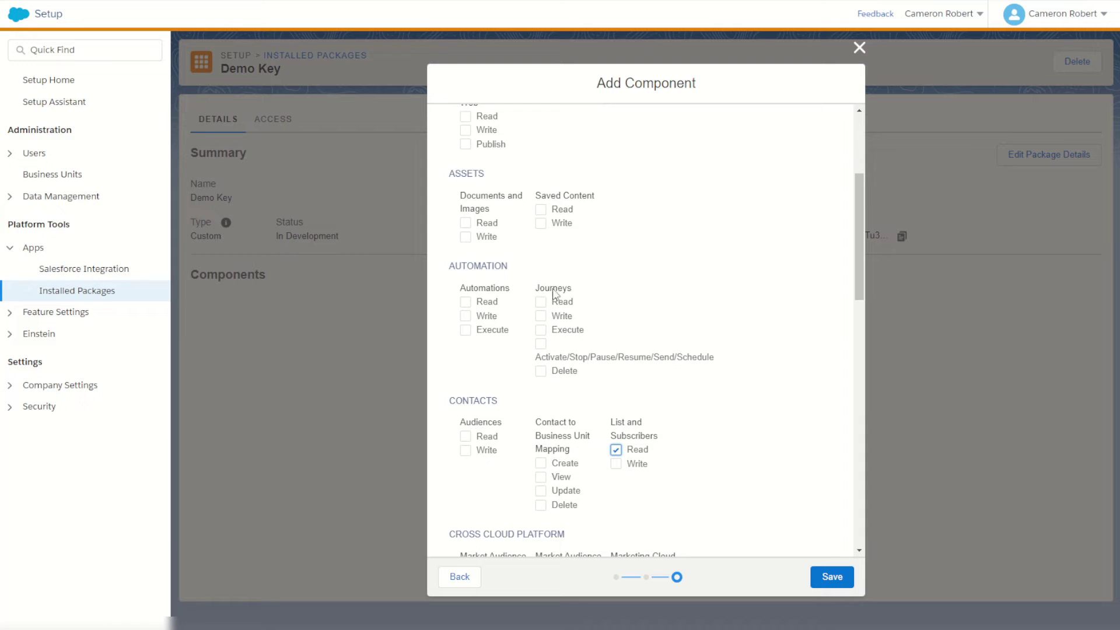
left_click(541, 303)
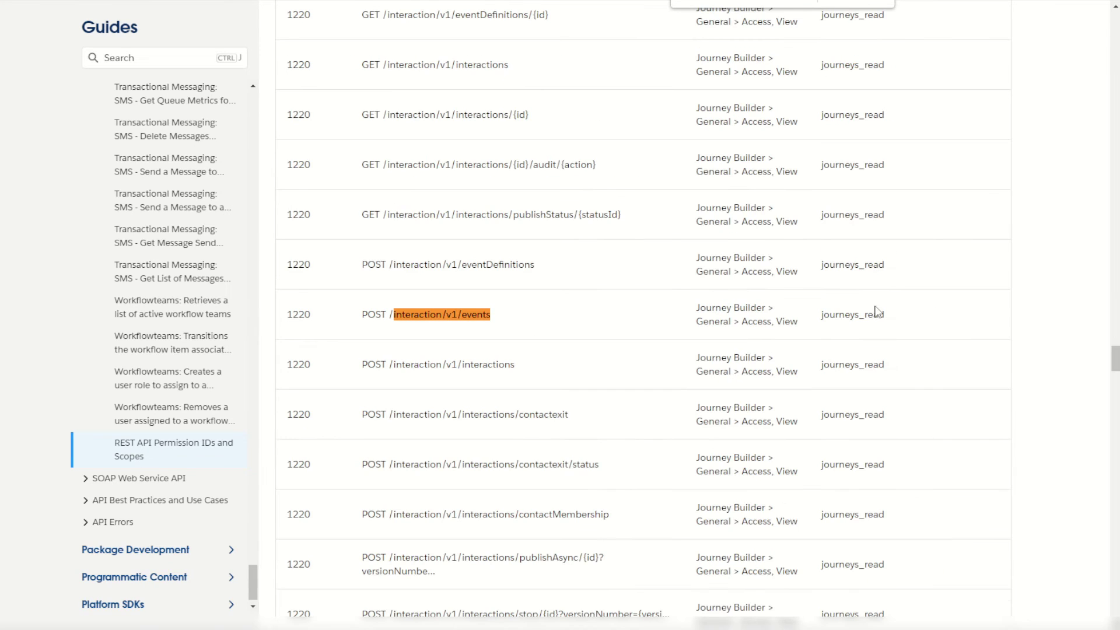
left_click(861, 2)
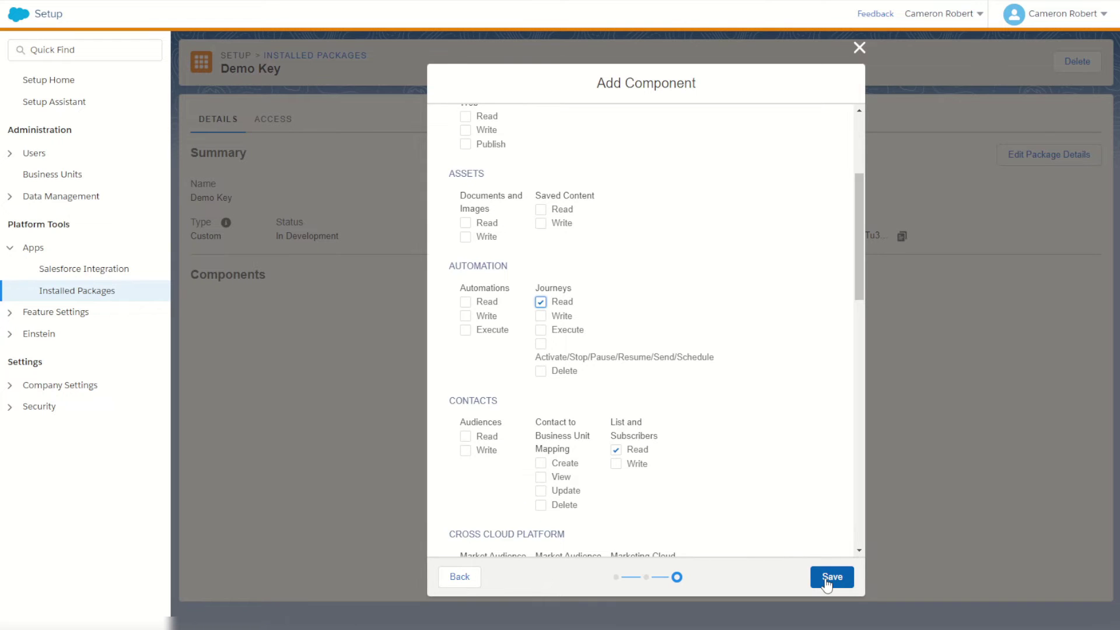
left_click(826, 578)
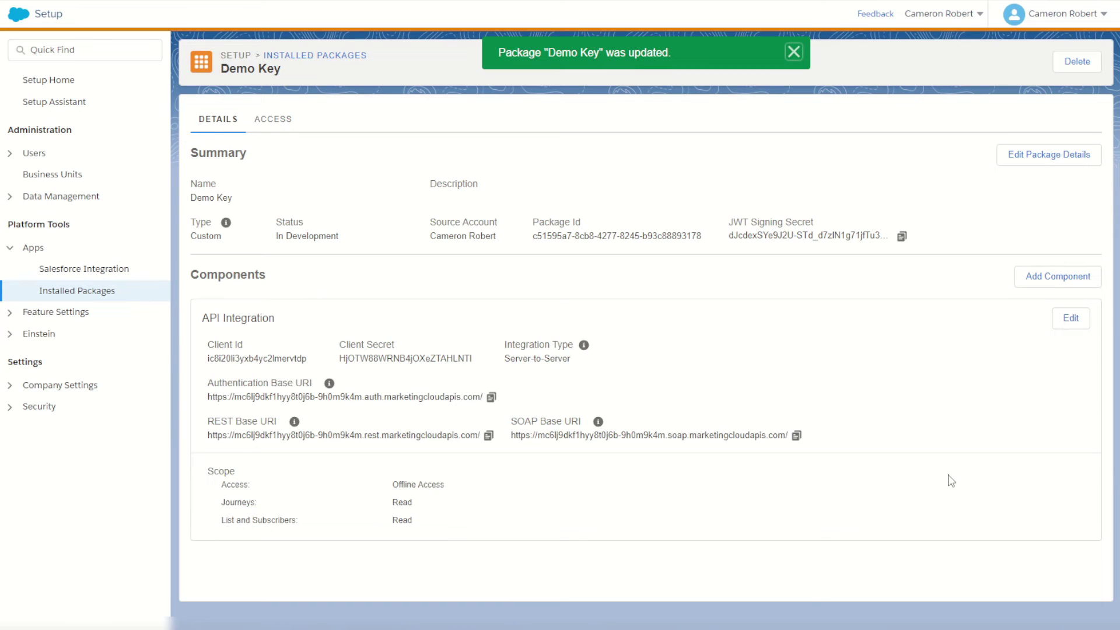
Send the Fire Entry Event POST request, getting 201 Created with an eventInstanceId.
key("alt+Tab")
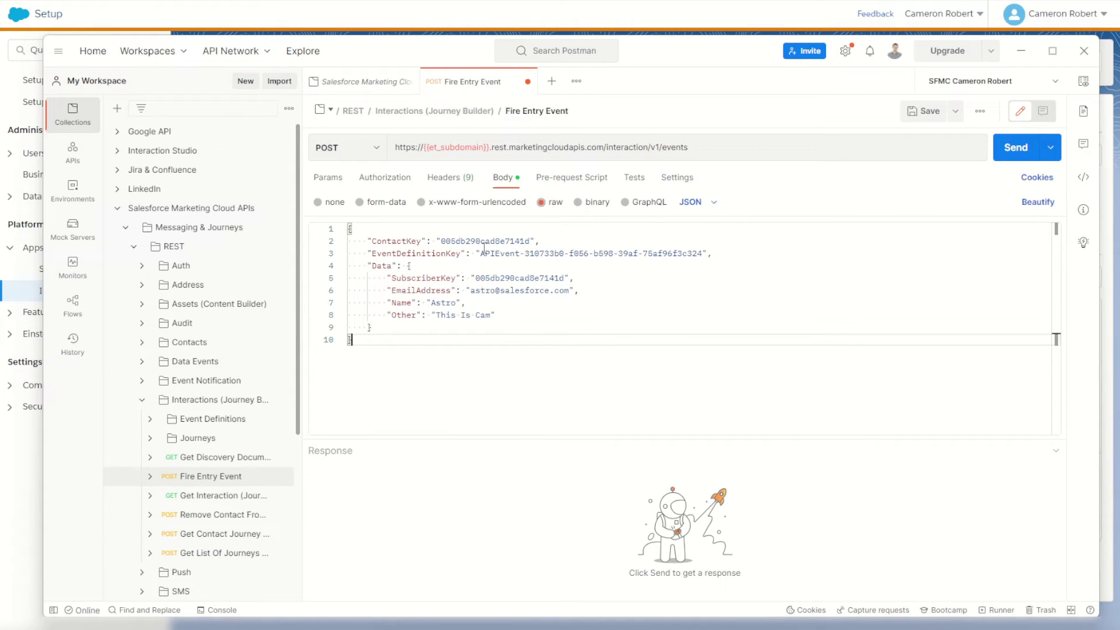
left_click(1016, 147)
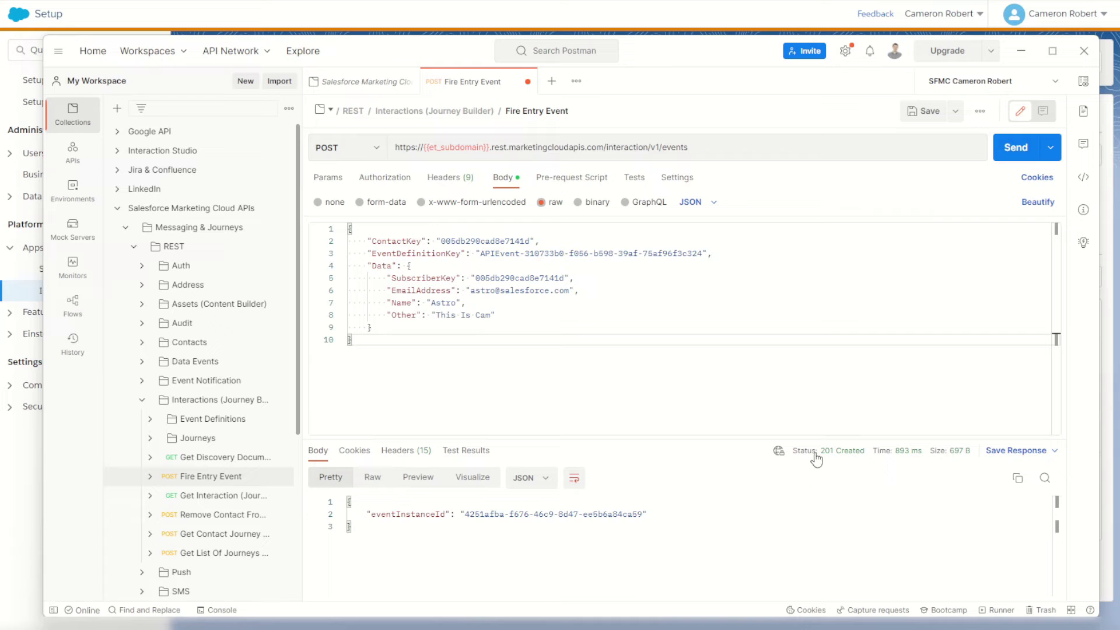
mouse_move(818, 458)
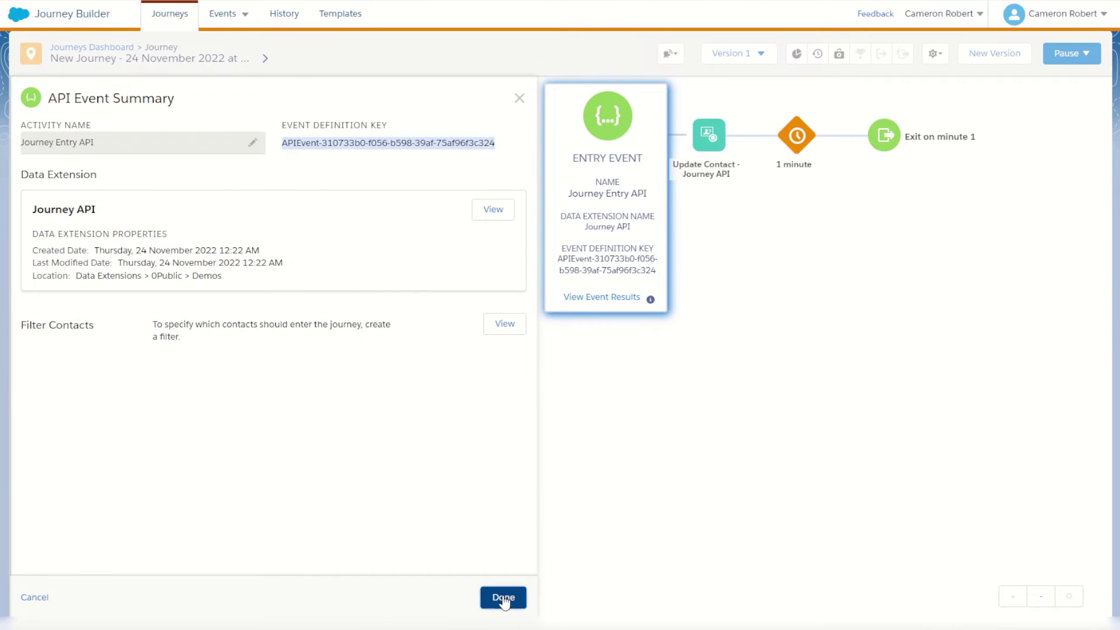
Confirm 1 contact accepted in the entry results and view the new Journey API record.
left_click(503, 597)
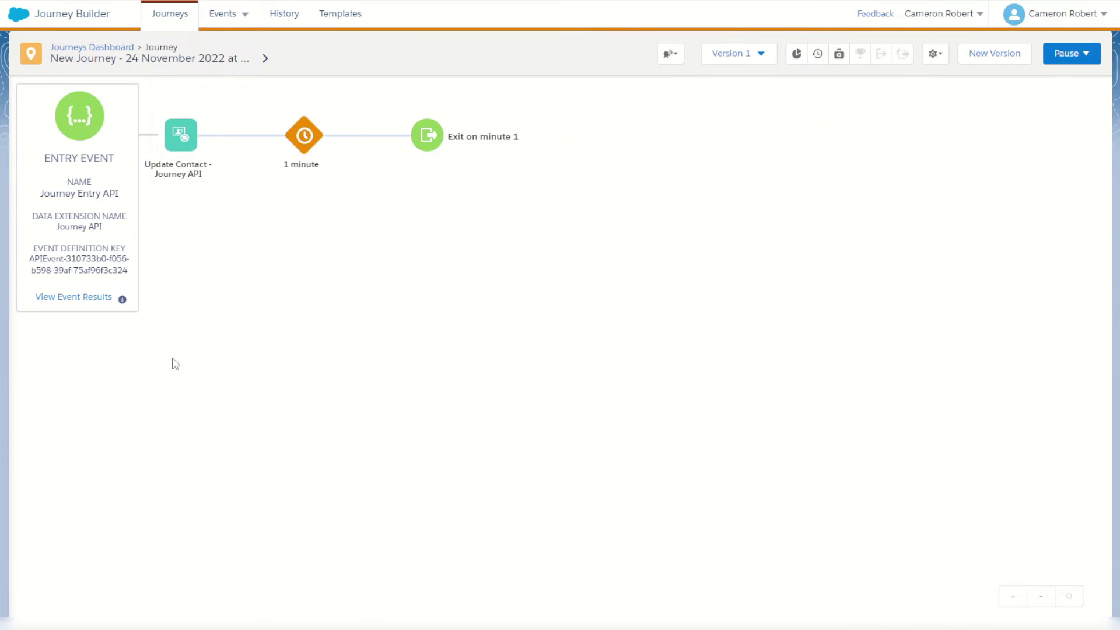
left_click(83, 298)
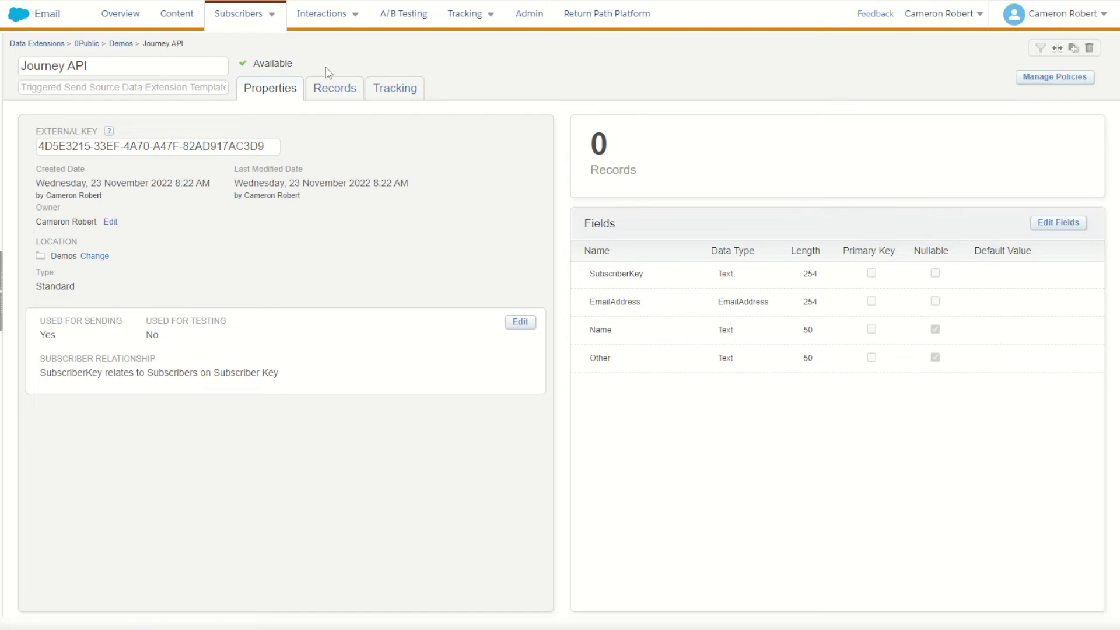
left_click(331, 92)
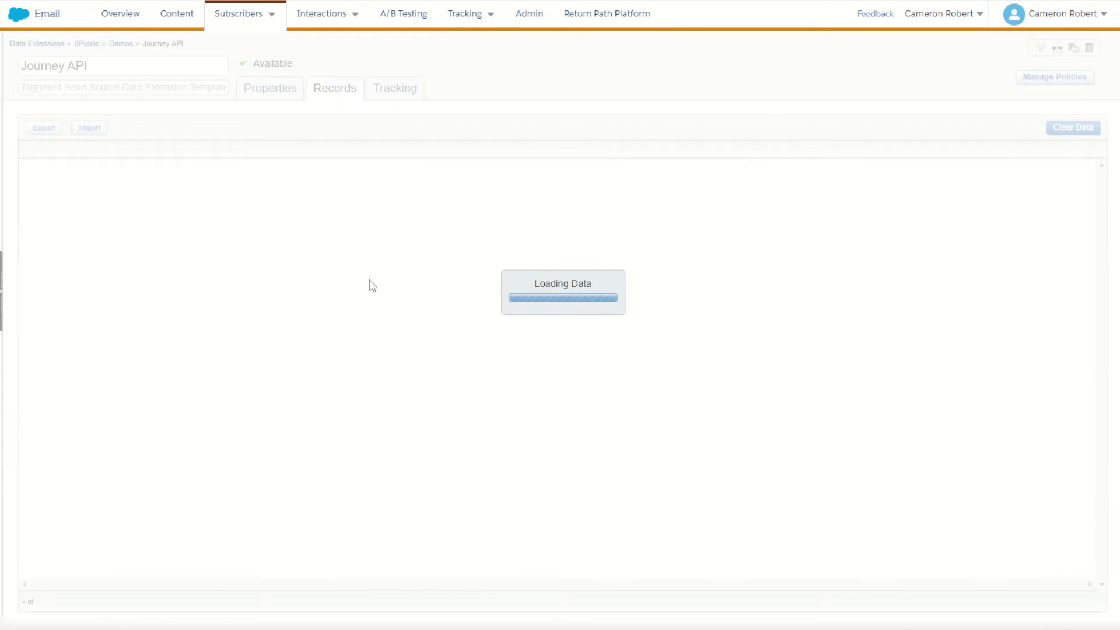
left_click_drag(65, 170, 400, 175)
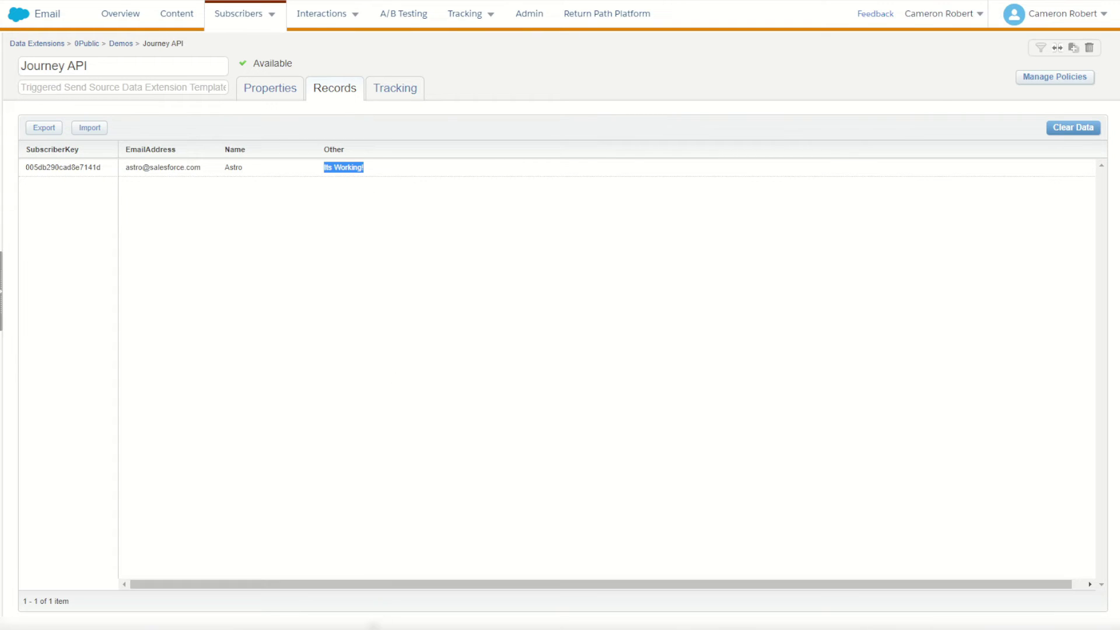
Compare the record against the sent request body's Other value and open the Cloudpage testing content.
key("alt+Tab")
left_click_drag(436, 315, 507, 317)
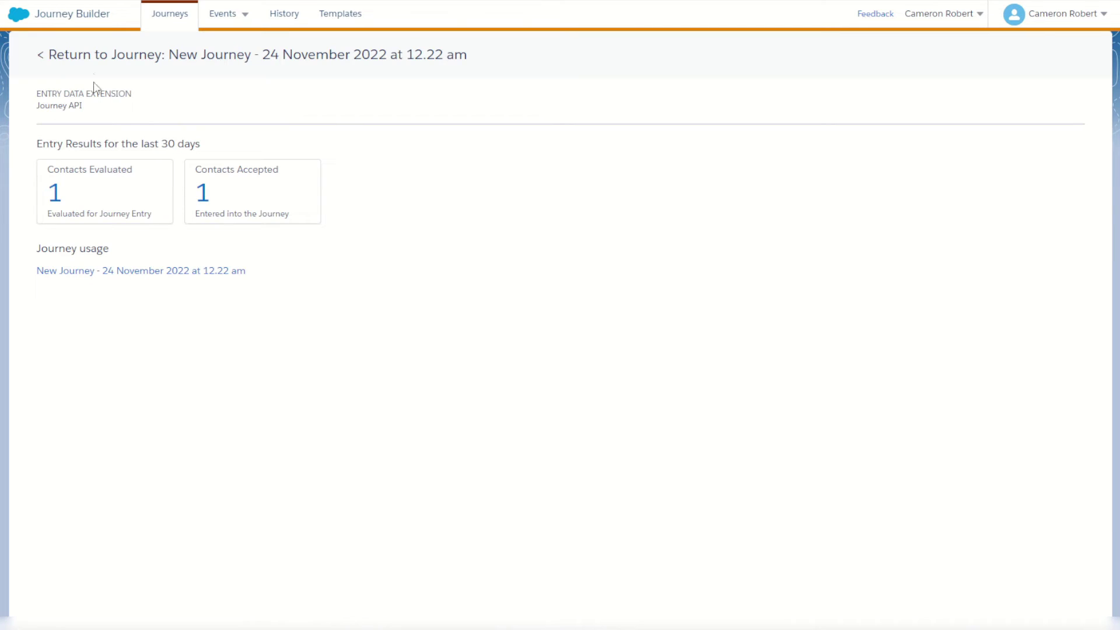
left_click(93, 88)
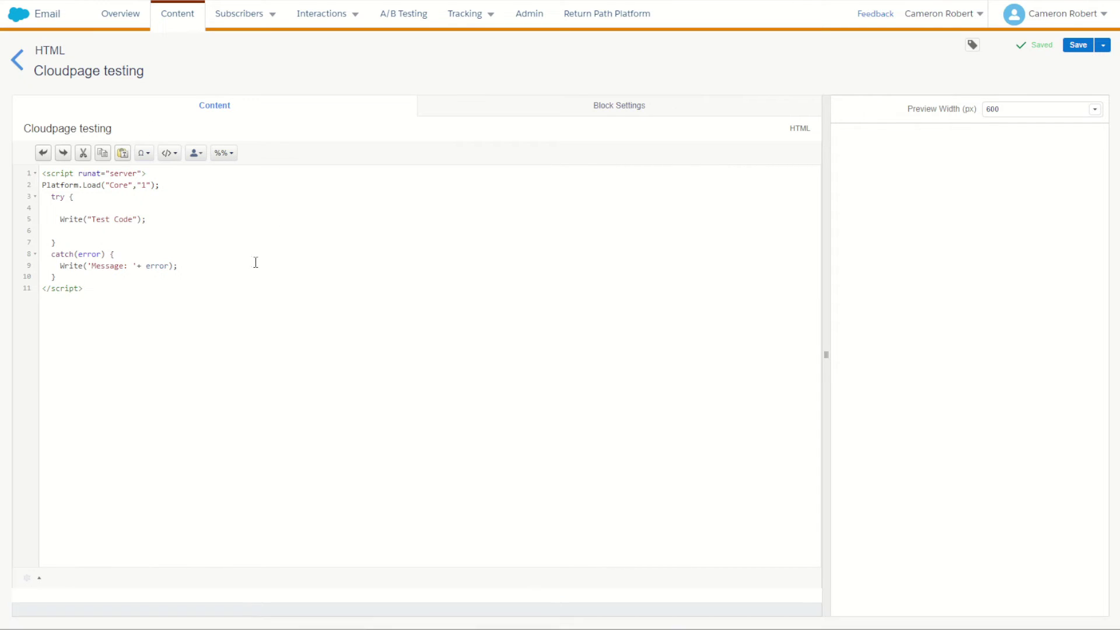
Preview the published Cloudpage testing page showing 'Test Code', then return to its editor.
left_click_drag(87, 219, 146, 220)
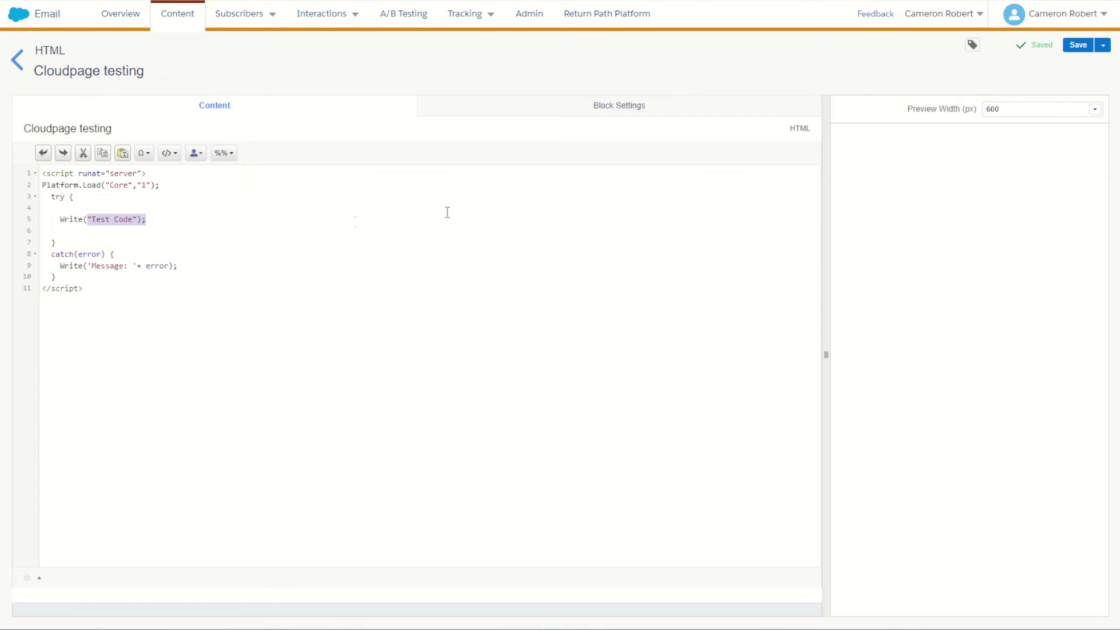
key("ctrl+Tab")
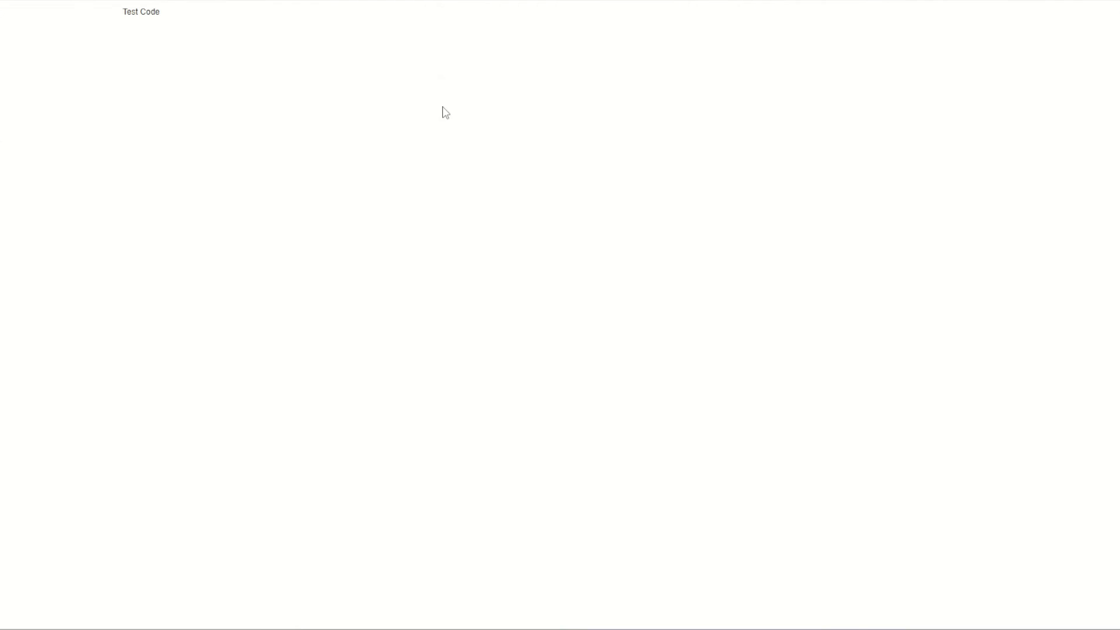
key("F5")
key("ctrl+shift+Tab")
left_click(356, 215)
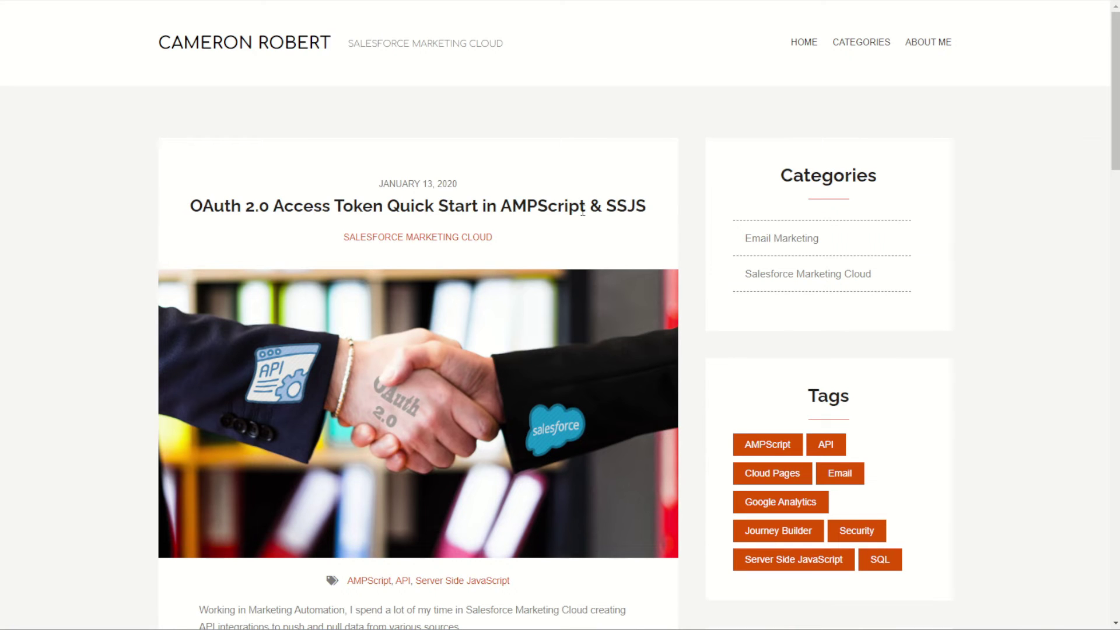
Replace the Cloudpage's 'Test Code' line with the blog's SSJS OAuth 2.0 token code.
left_click_drag(610, 205, 654, 210)
scroll(532, 259, "down", 5)
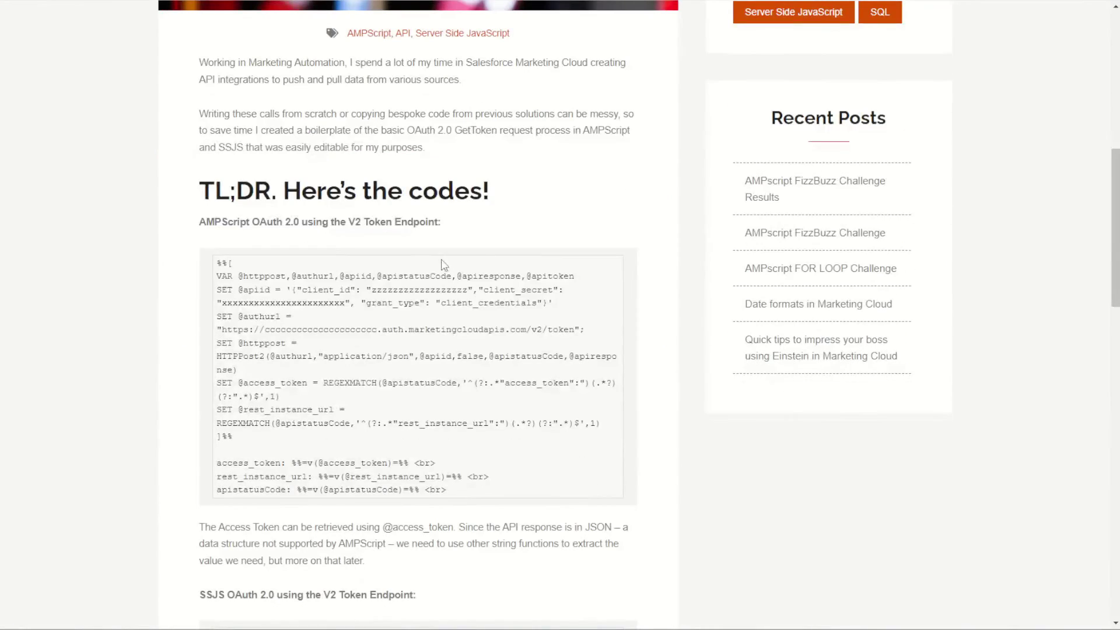
scroll(415, 268, "down", 6)
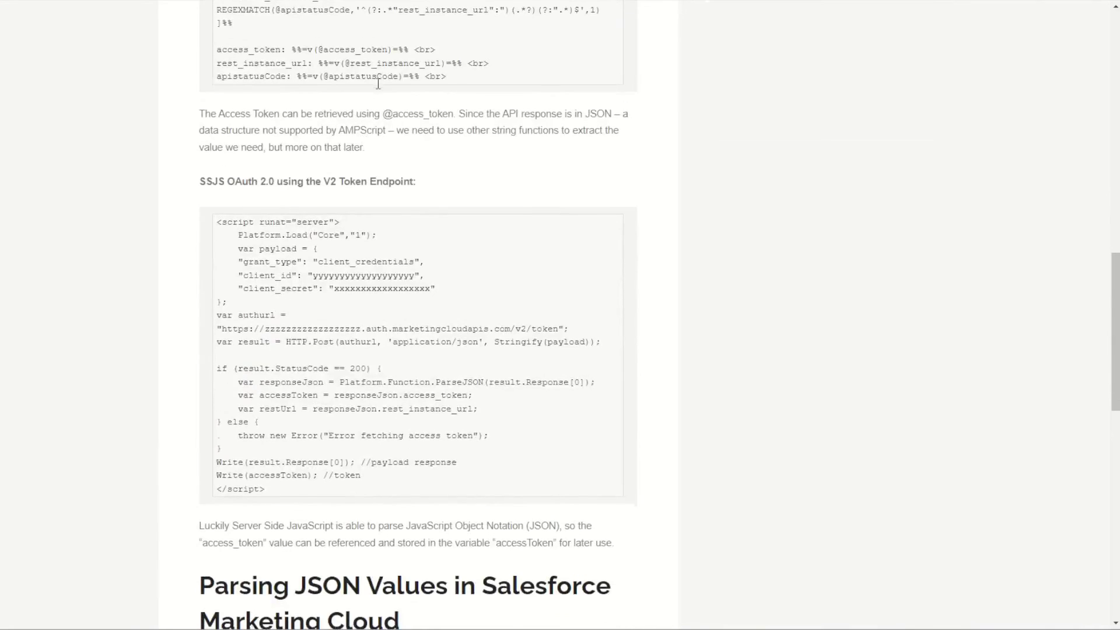
scroll(350, 111, "down", 2)
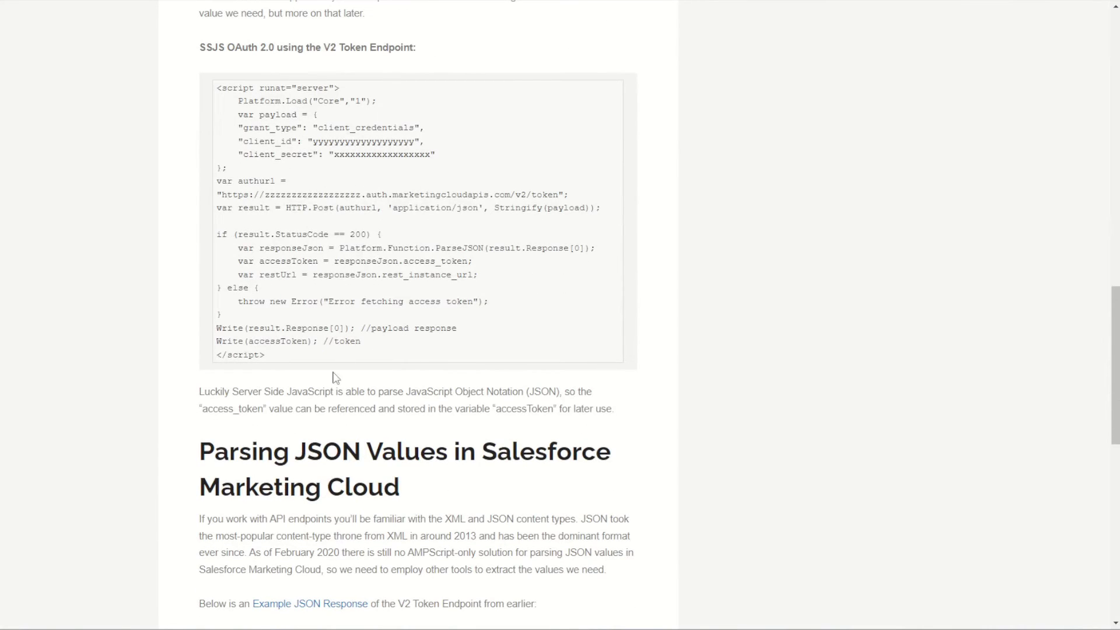
left_click_drag(375, 343, 216, 124)
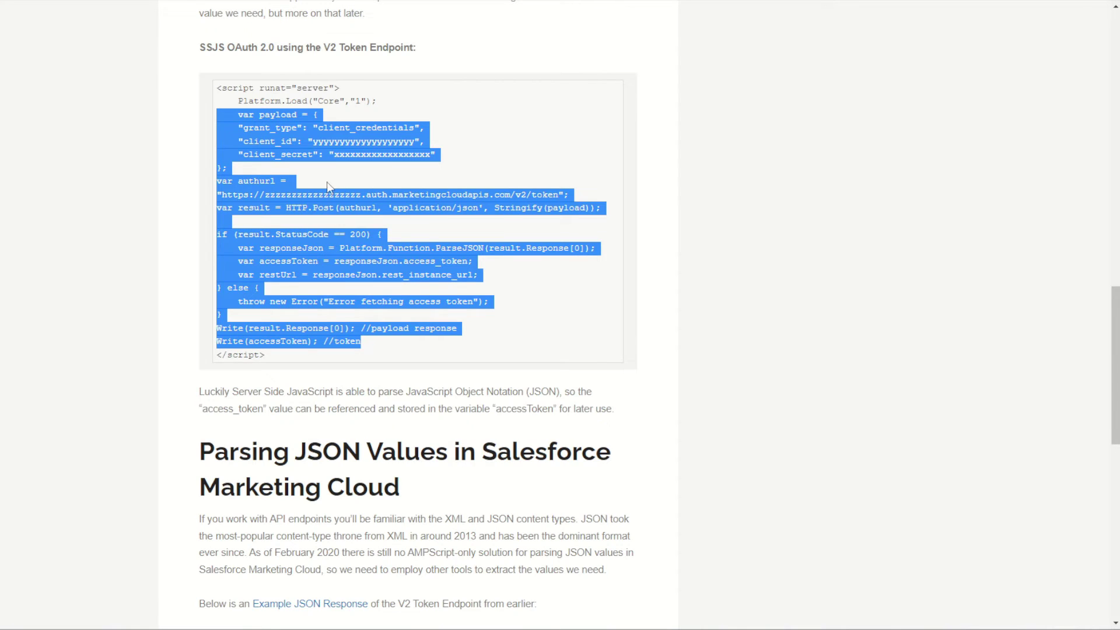
key("alt+Tab")
left_click_drag(159, 222, 41, 220)
key("ctrl+v")
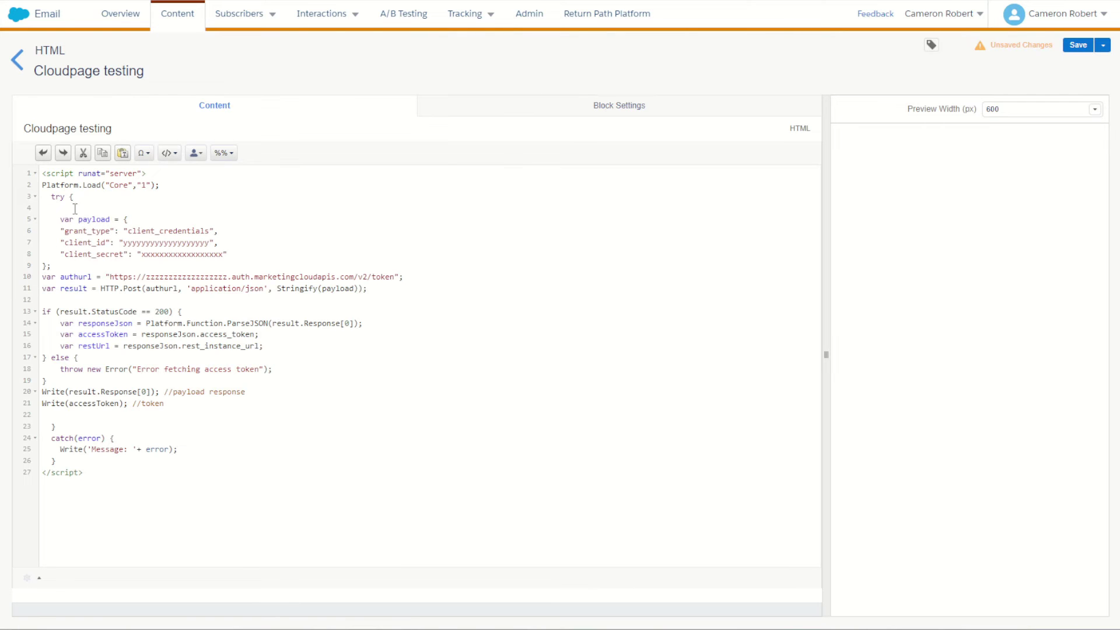
Paste the Demo Key package's Client Id and Client Secret into lines 7 and 8.
key("ctrl+z")
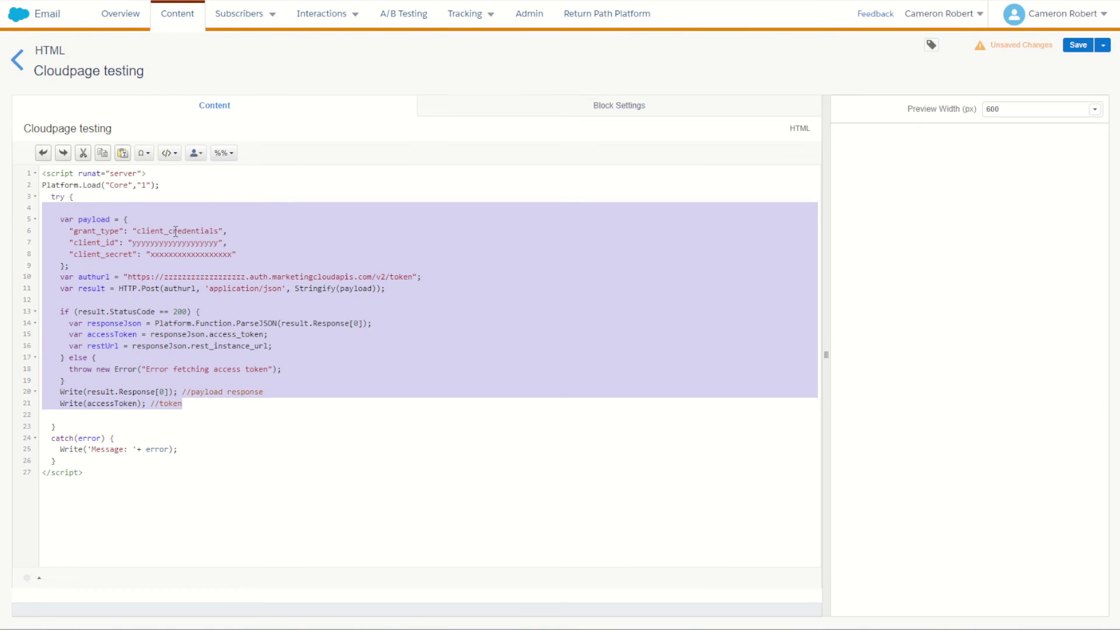
left_click(176, 232)
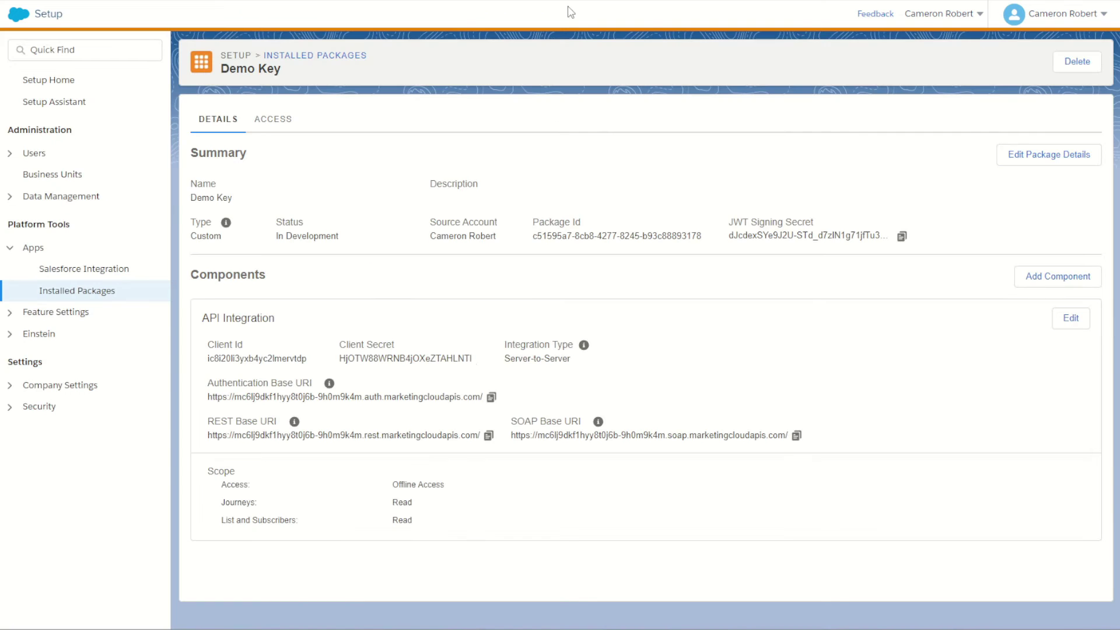
double_click(273, 361)
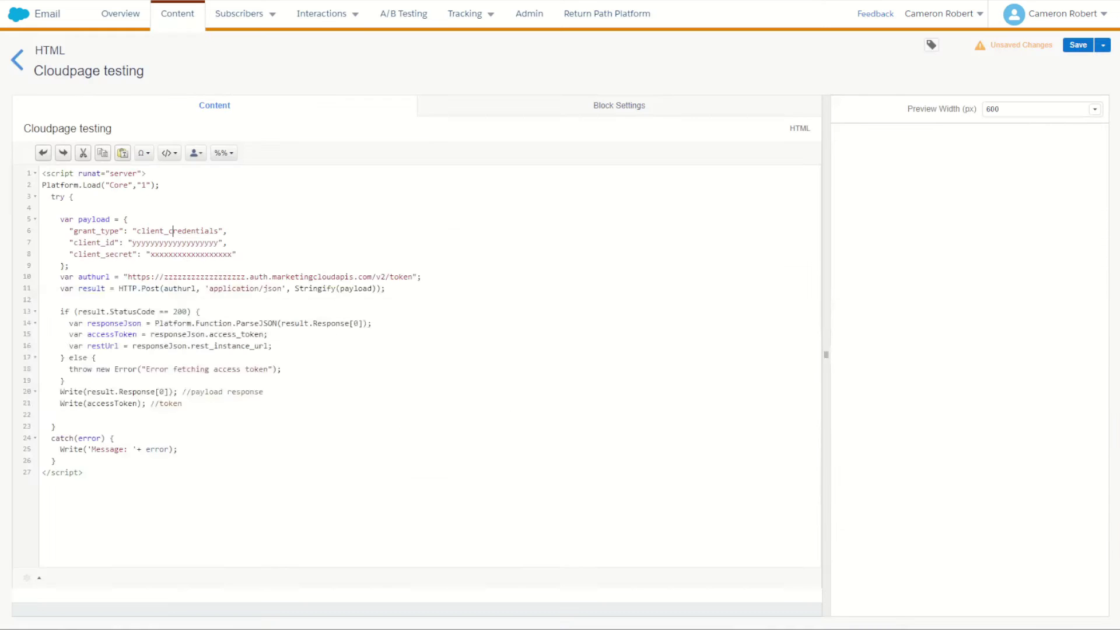
double_click(176, 241)
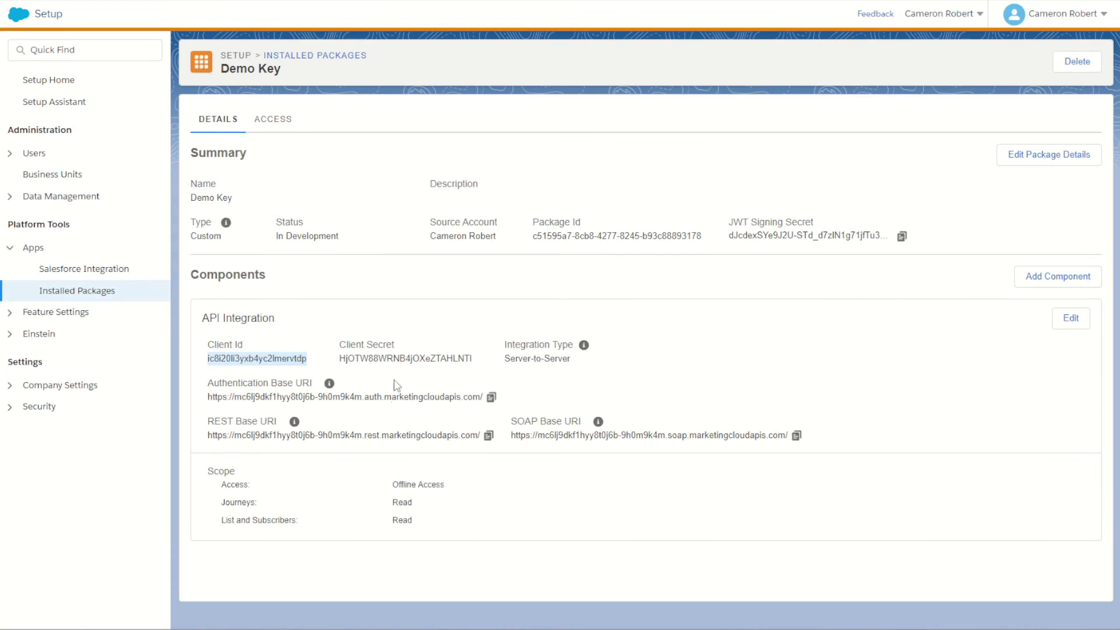
double_click(409, 358)
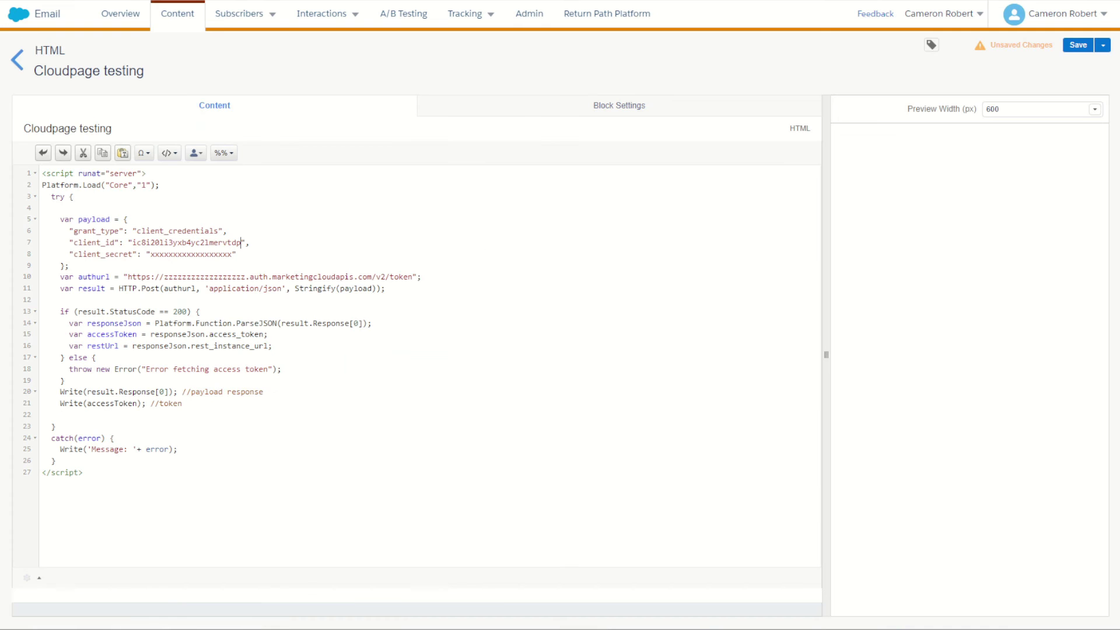
double_click(205, 255)
key("ctrl+v")
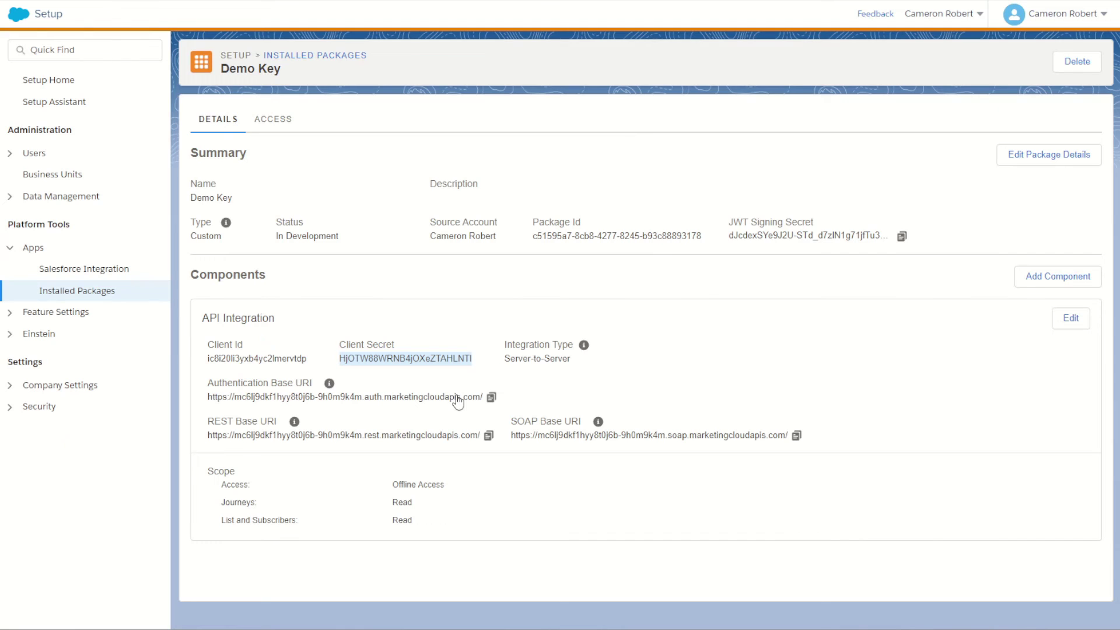
Replace the line 10 auth URL with the package's Authentication Base URI, removing the doubled slash.
left_click(492, 397)
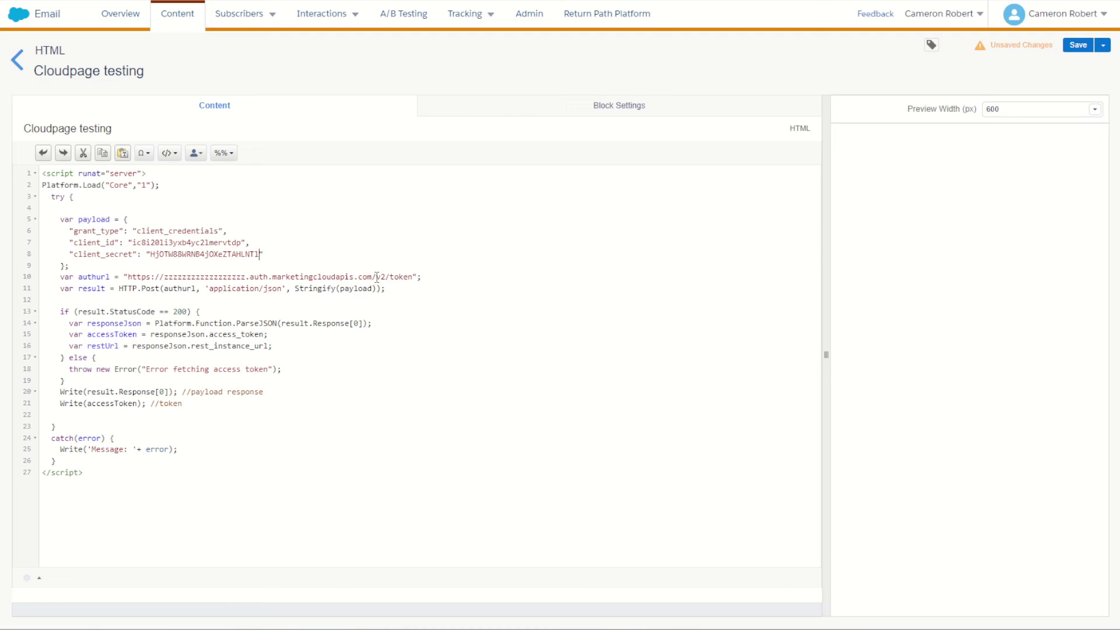
left_click_drag(372, 276, 129, 275)
key("ctrl+v")
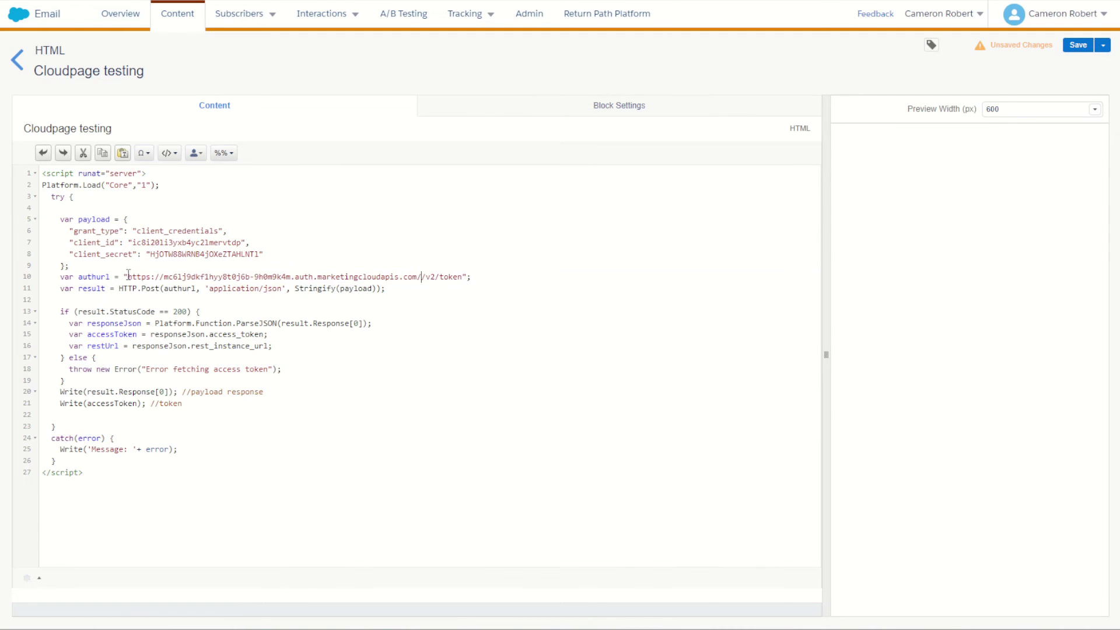
key("BackSpace")
Append +"<br>" after Response[0] on line 20 and save the Cloudpage.
left_click(183, 403)
left_click(170, 391)
type("+\"<br>\"")
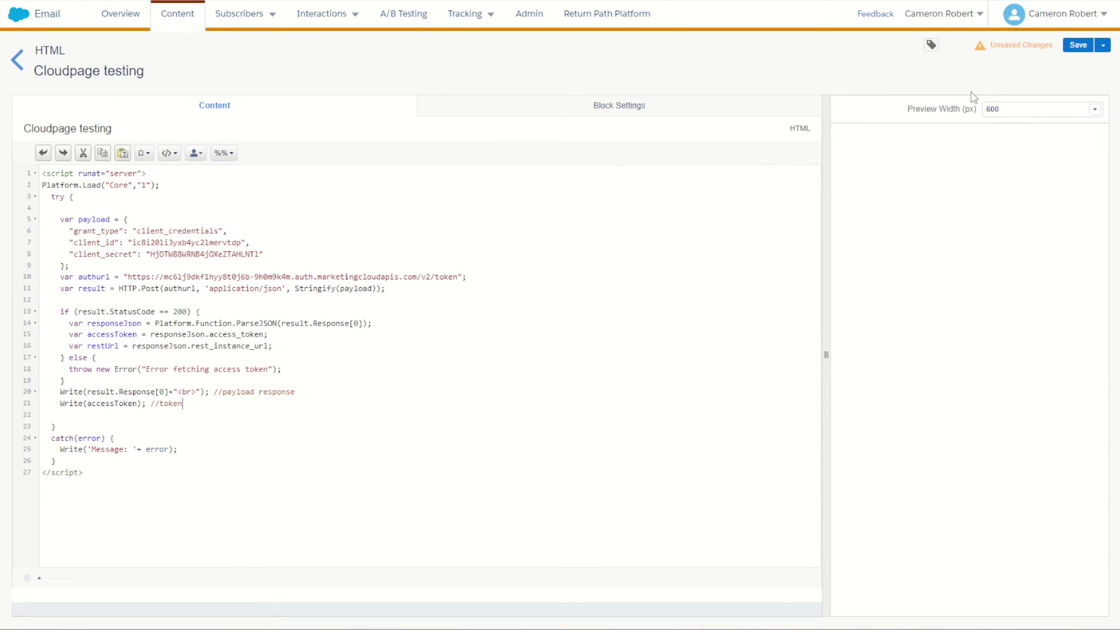
left_click(1078, 45)
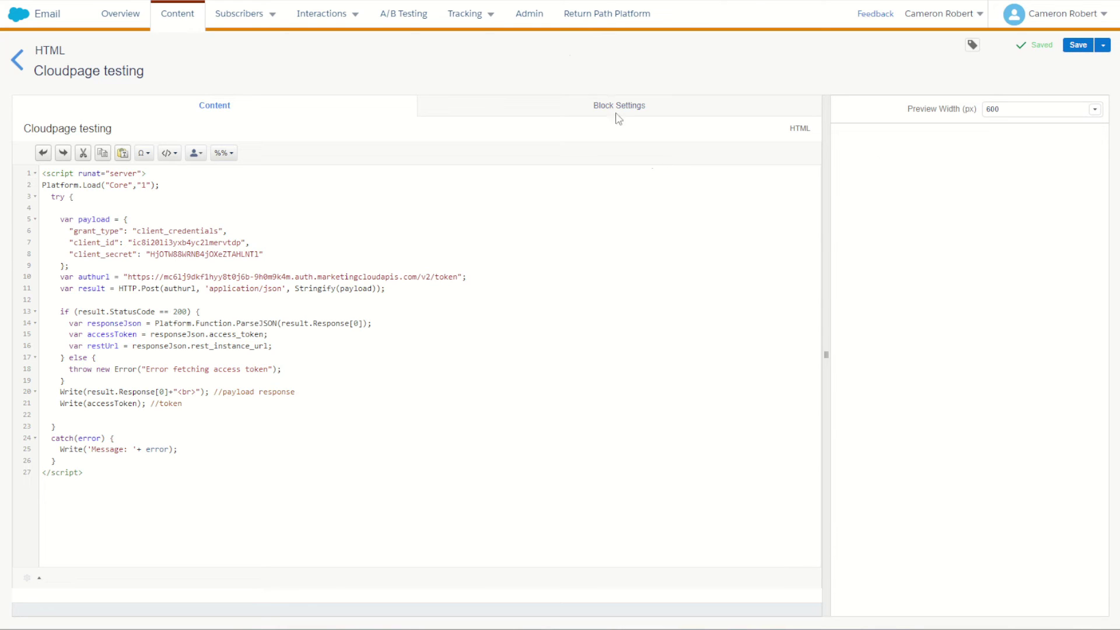